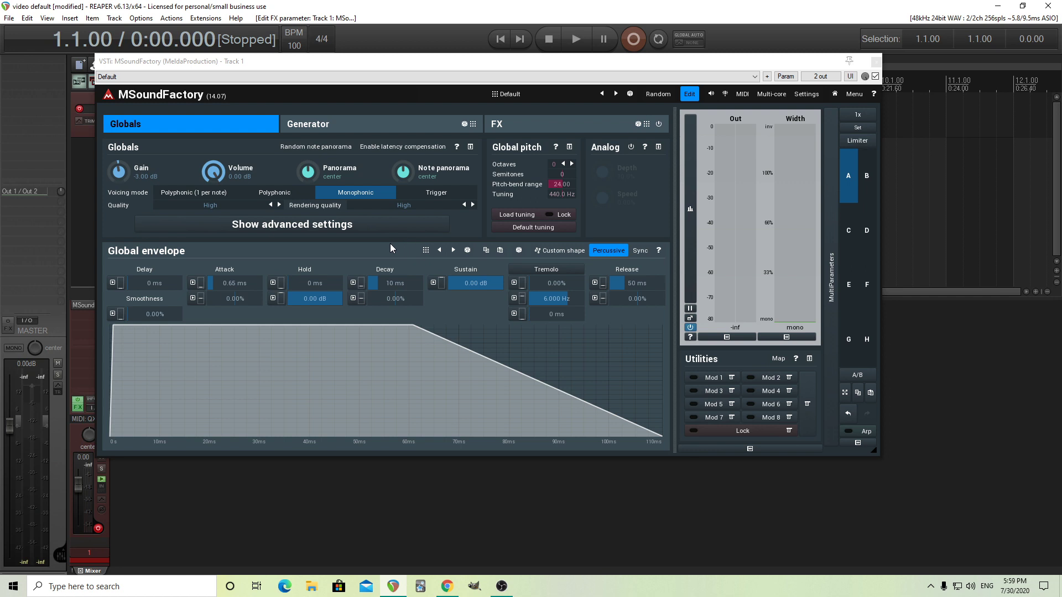
- Switch on the output limiter on the global settings page after glancing at the Generator page
click(342, 125)
click(170, 126)
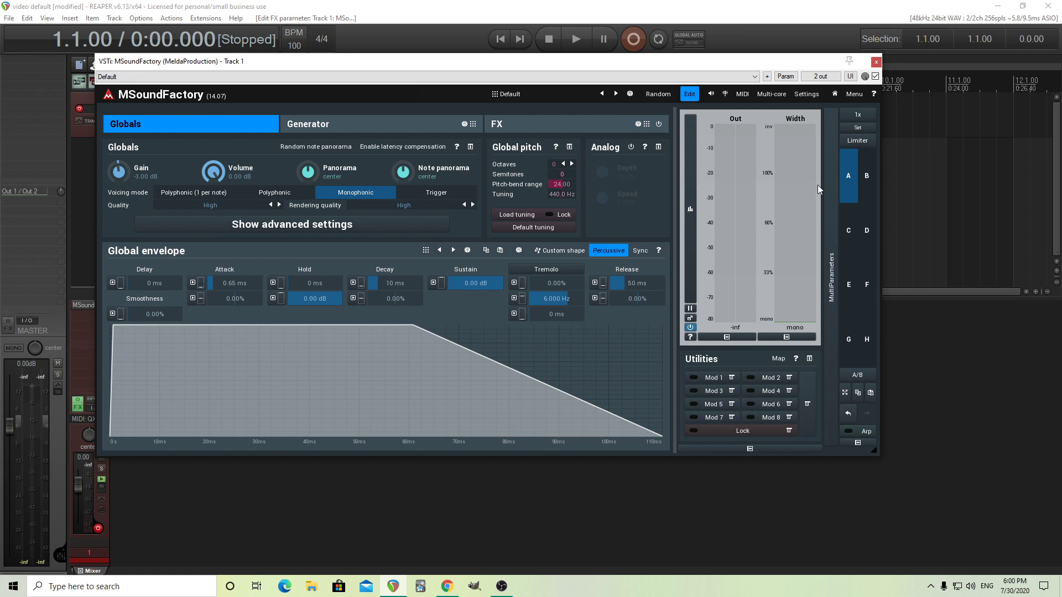
click(856, 143)
- Load a NoiseGenerator into the first slot, keeping white noise mode and 0% widening
click(344, 128)
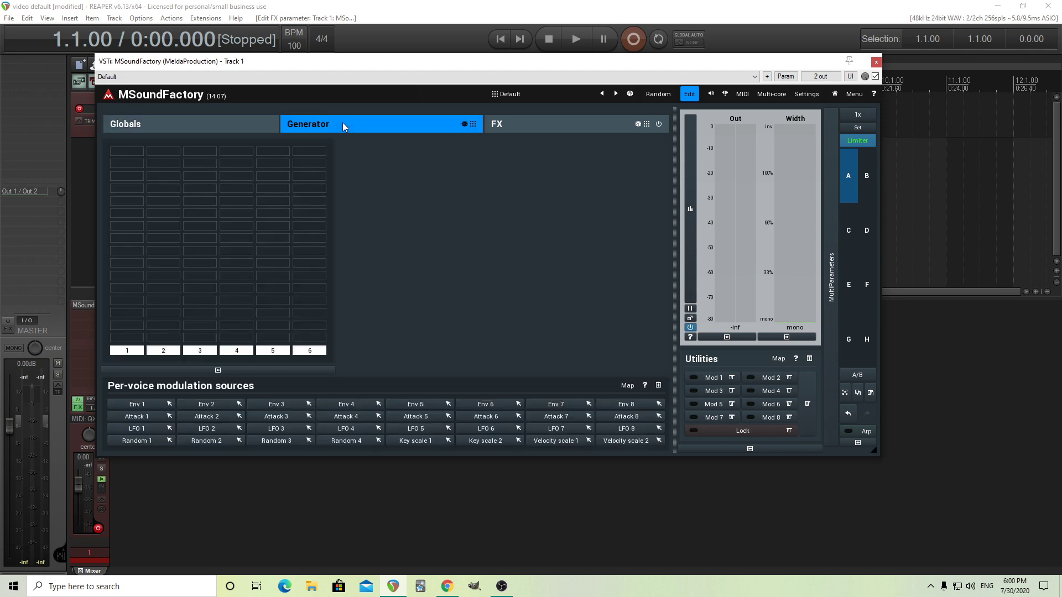
click(131, 157)
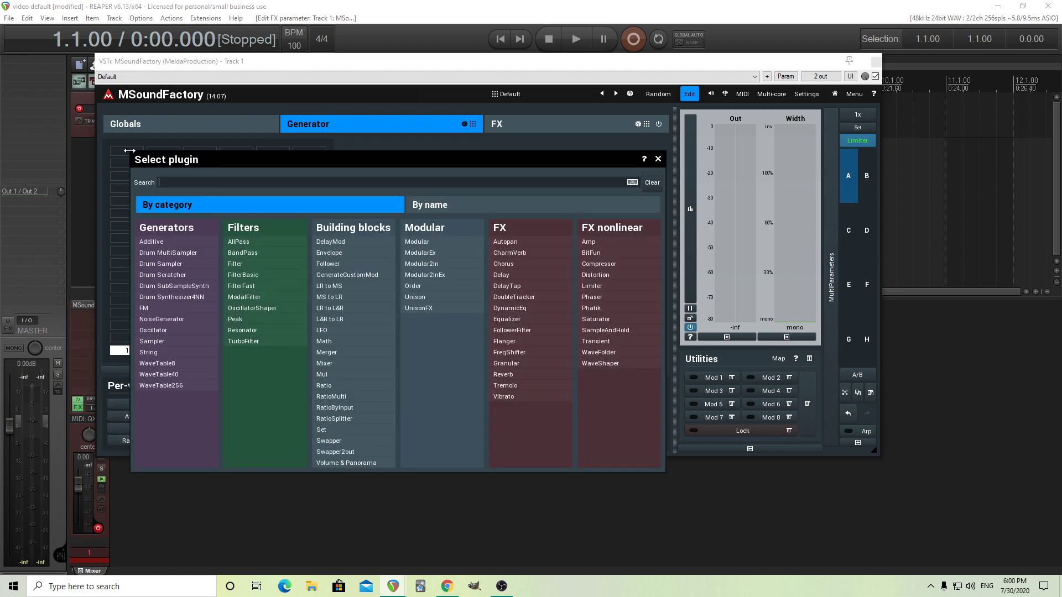
click(178, 320)
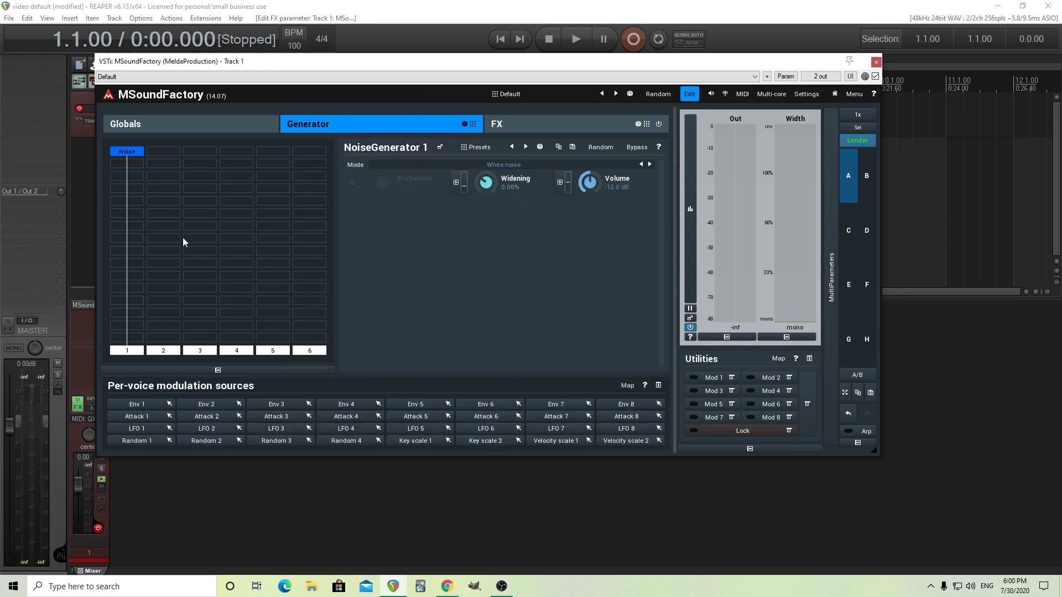
click(497, 169)
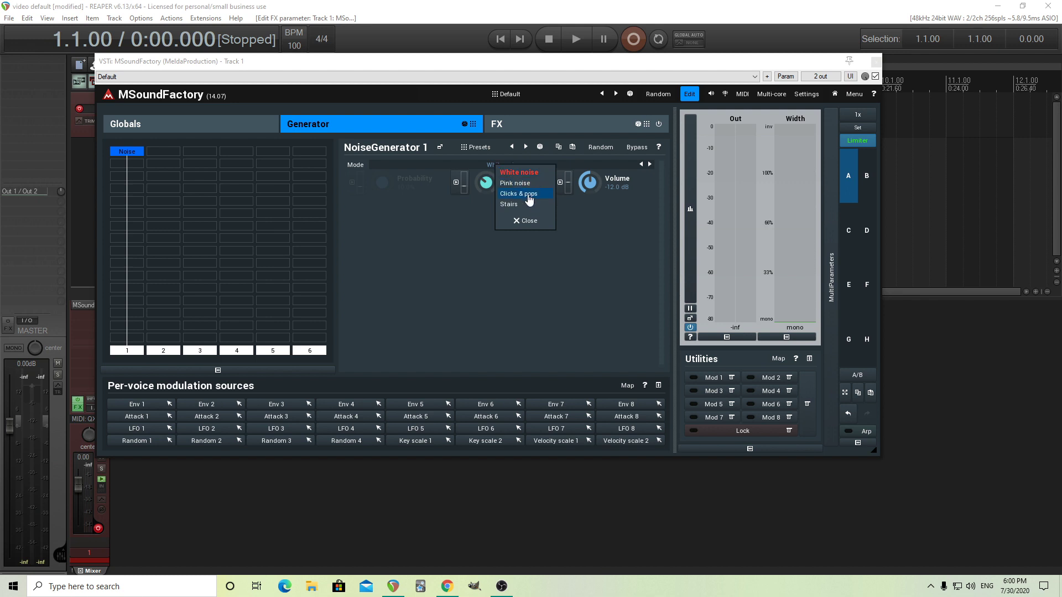
click(451, 221)
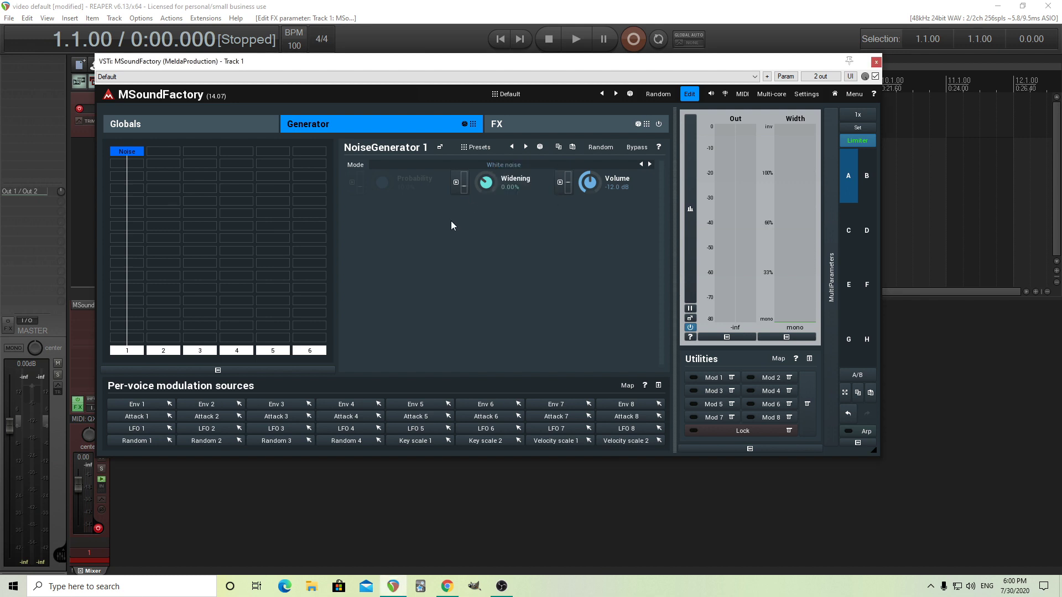
drag(486, 181, 486, 216)
double_click(486, 183)
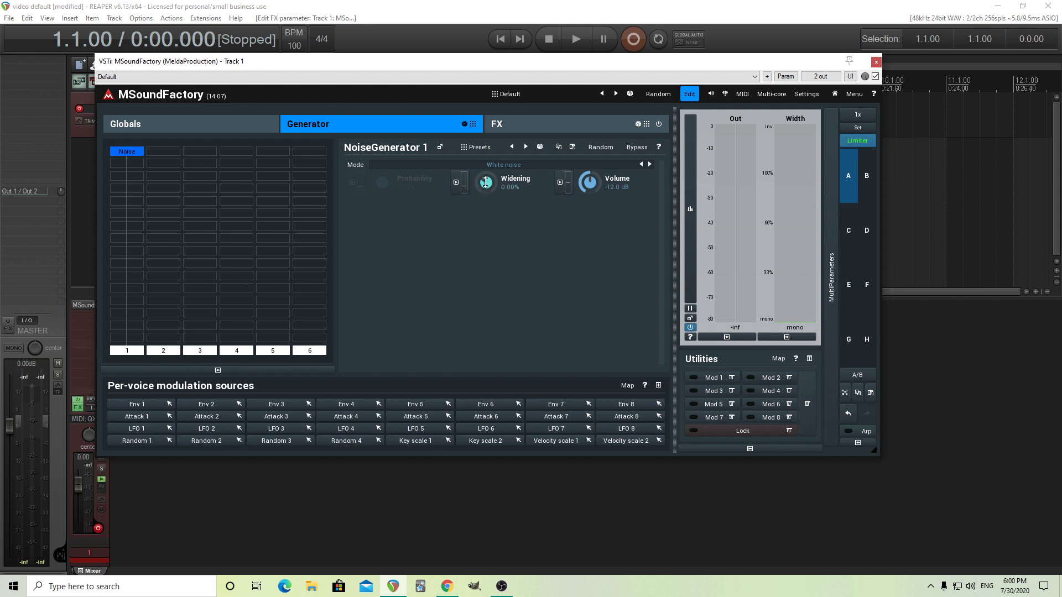
- Add a FilterBasic low-pass with Constant pitch mode and resonance typed in as 30%
click(132, 178)
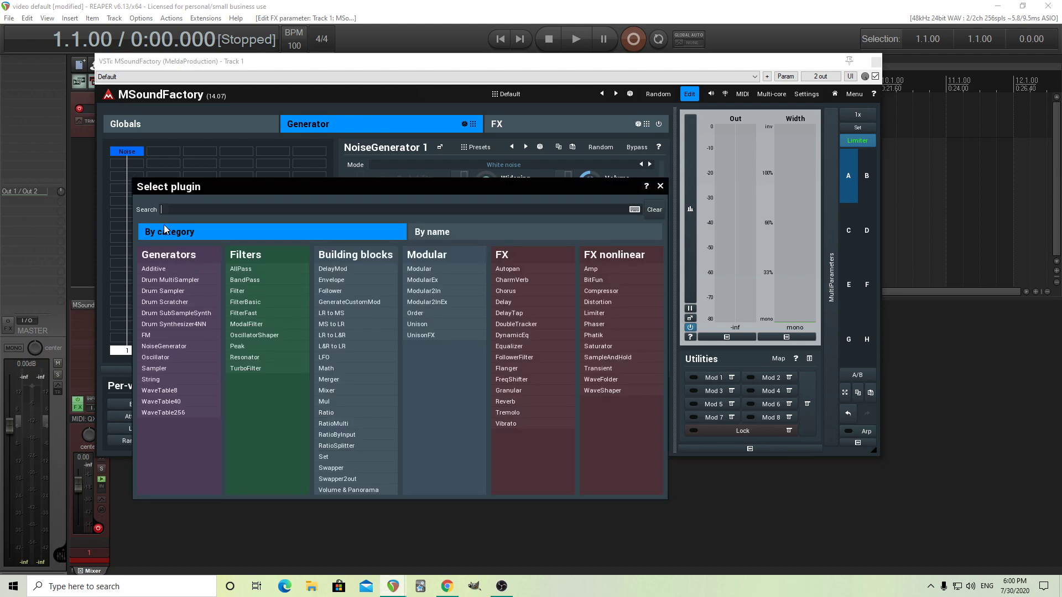
click(259, 305)
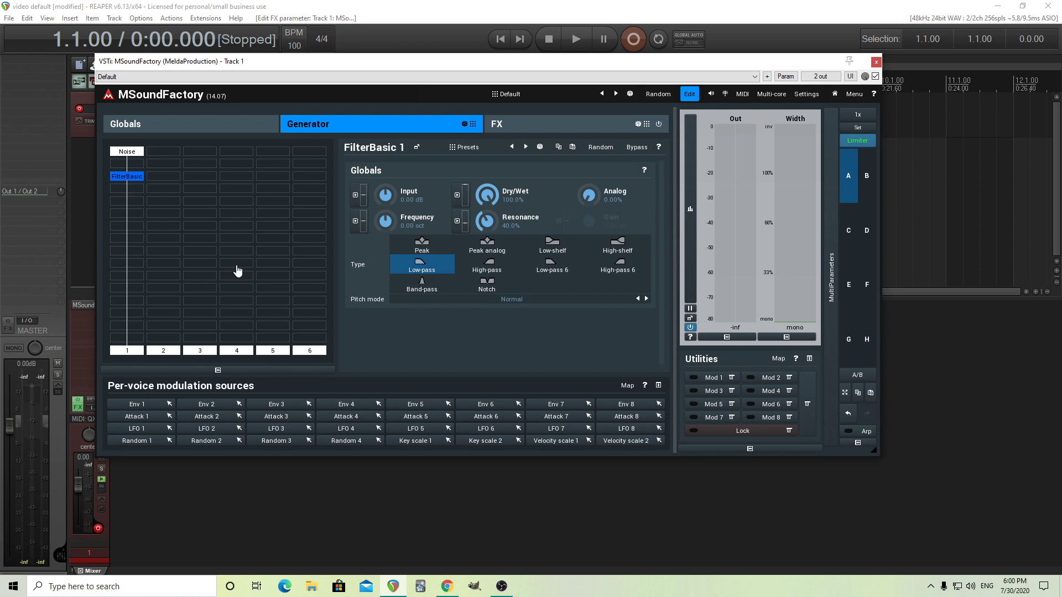
click(534, 304)
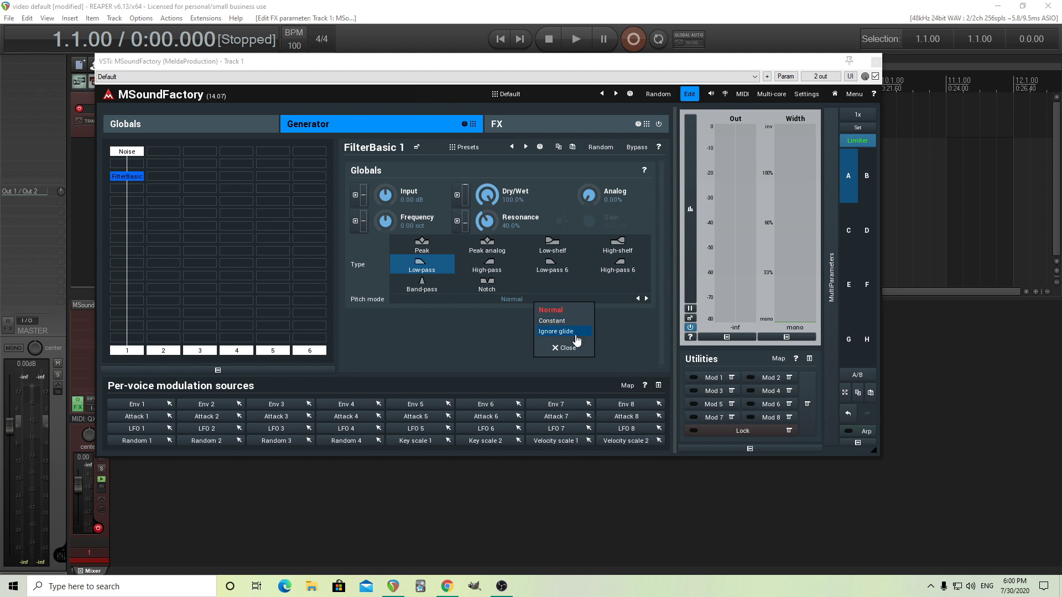
click(554, 322)
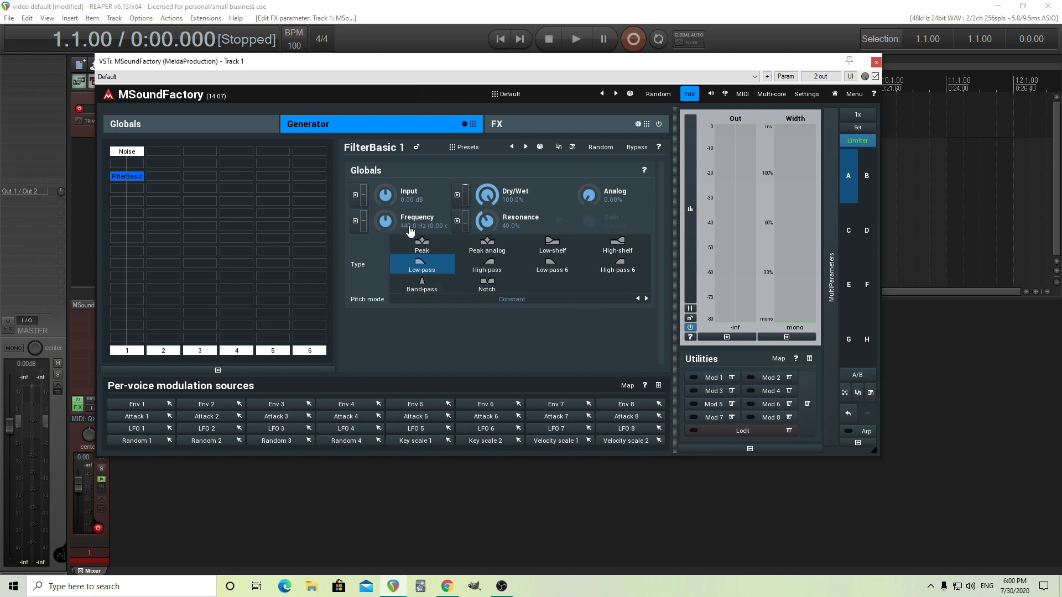
double_click(488, 220)
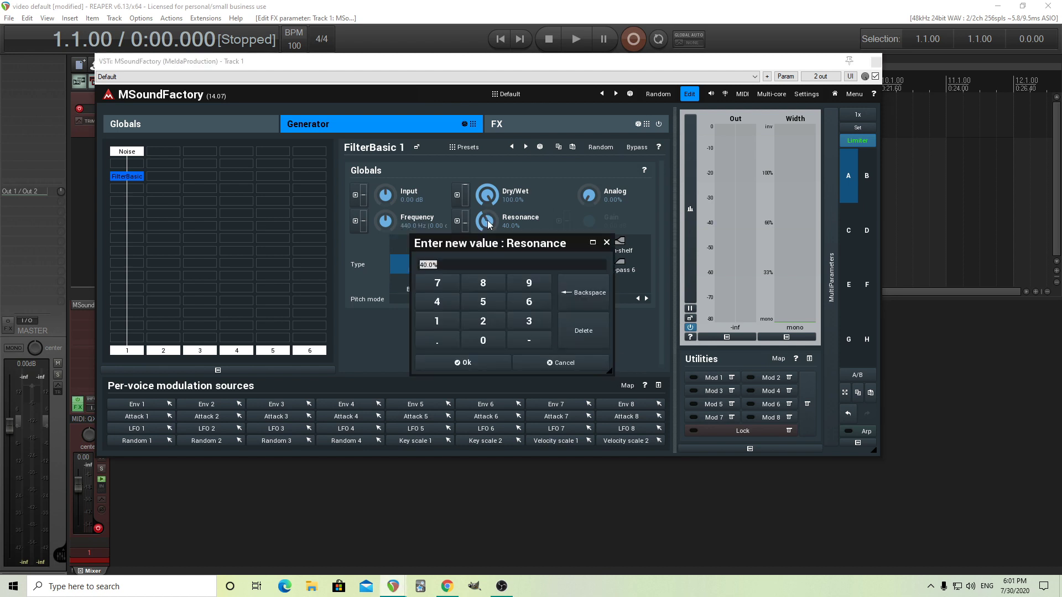
click(520, 326)
click(480, 340)
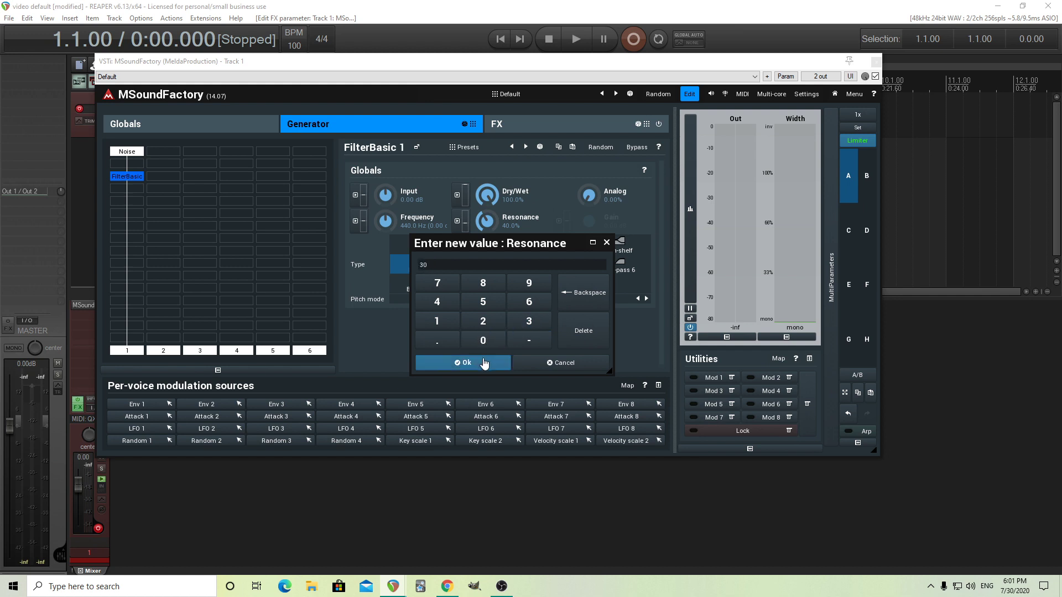
click(482, 362)
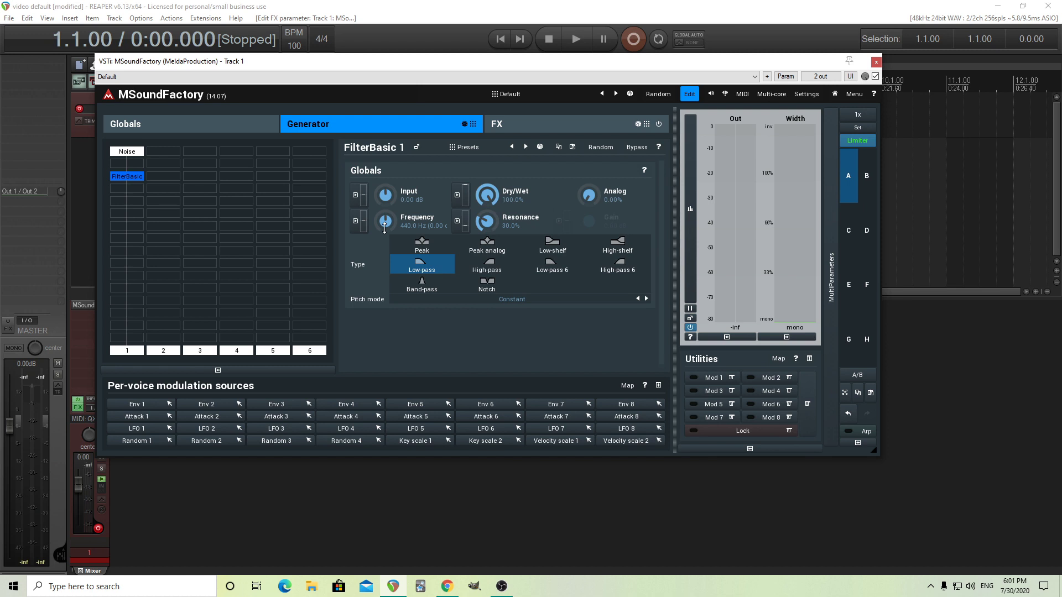
- Learn the FilterBasic Frequency onto Mod 1 and enable it, sweeping about 102 Hz to 1820 Hz
drag(385, 224, 385, 260)
drag(385, 260, 385, 224)
click(731, 378)
click(756, 388)
mouse_move(385, 221)
mouse_down()
mouse_move(386, 254)
mouse_move(385, 238)
mouse_up()
click(714, 378)
click(695, 382)
click(716, 380)
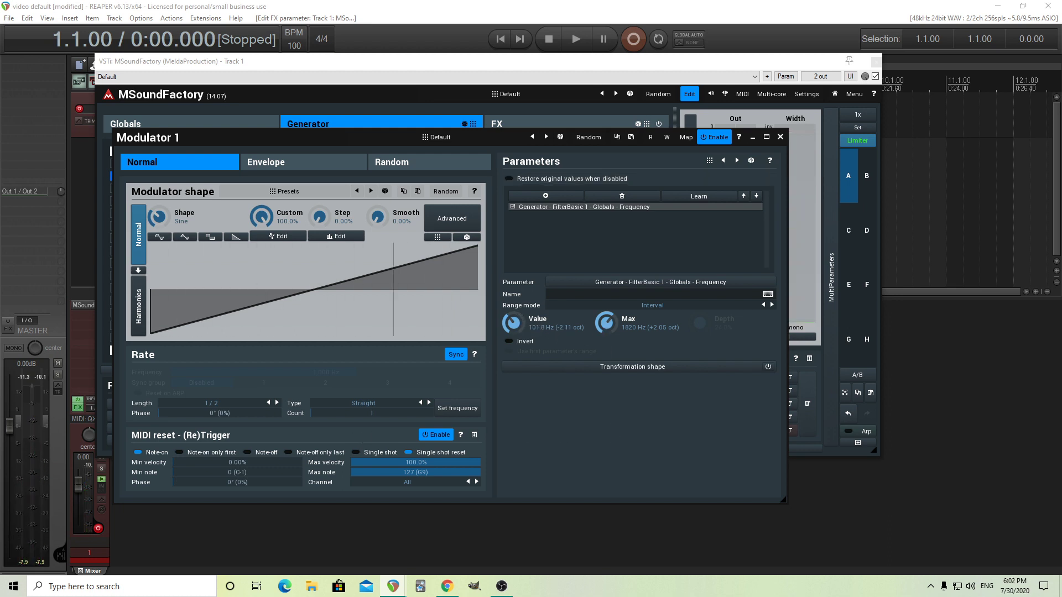
- Raise the Mod 1 sweep maximum to 6028 Hz, with Single shot on and Single shot reset off
drag(606, 323, 606, 302)
drag(222, 141, 269, 123)
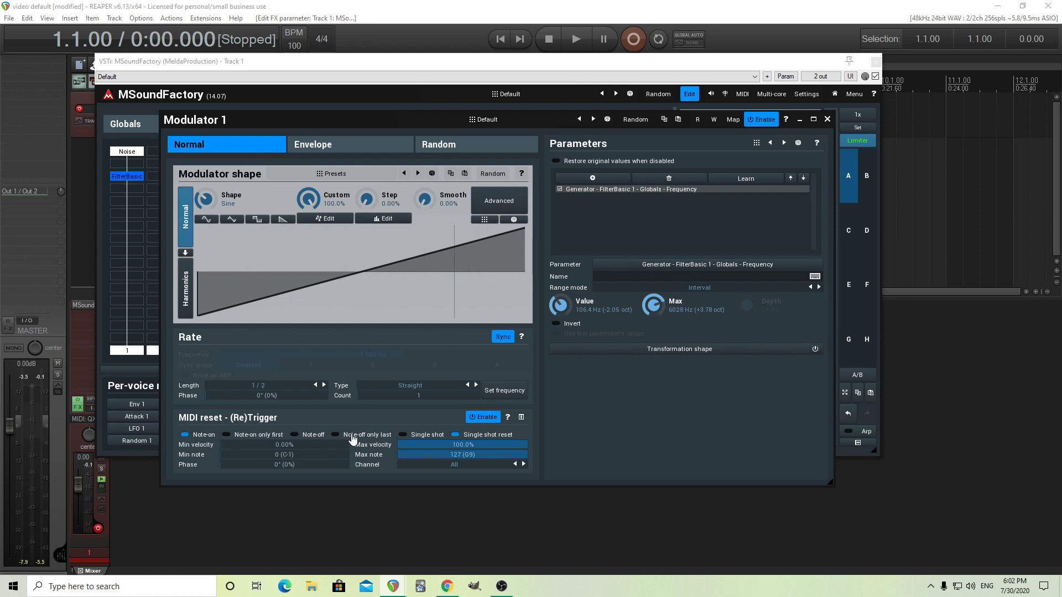
click(416, 436)
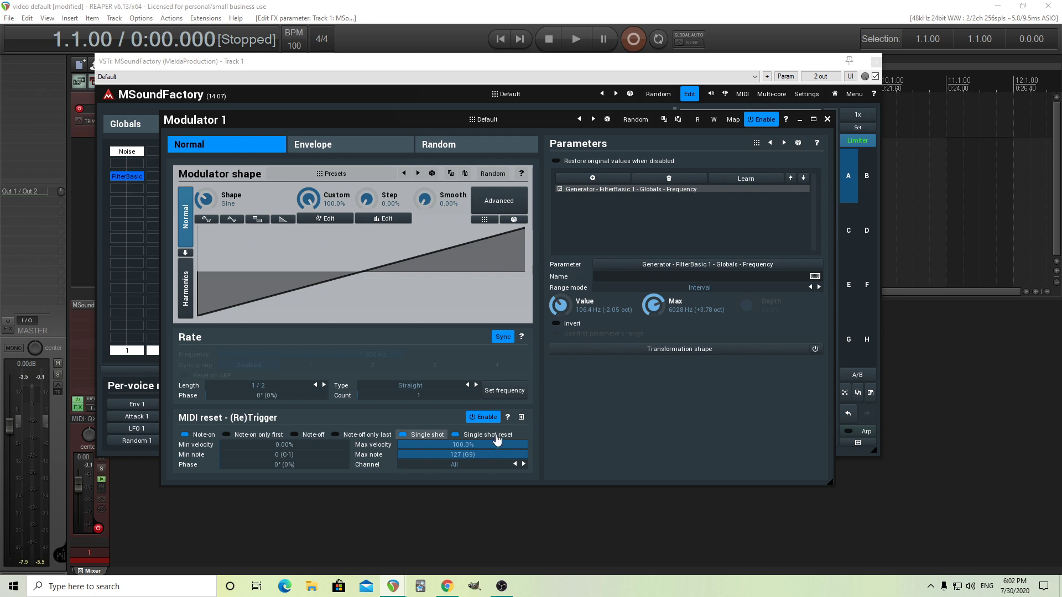
click(496, 436)
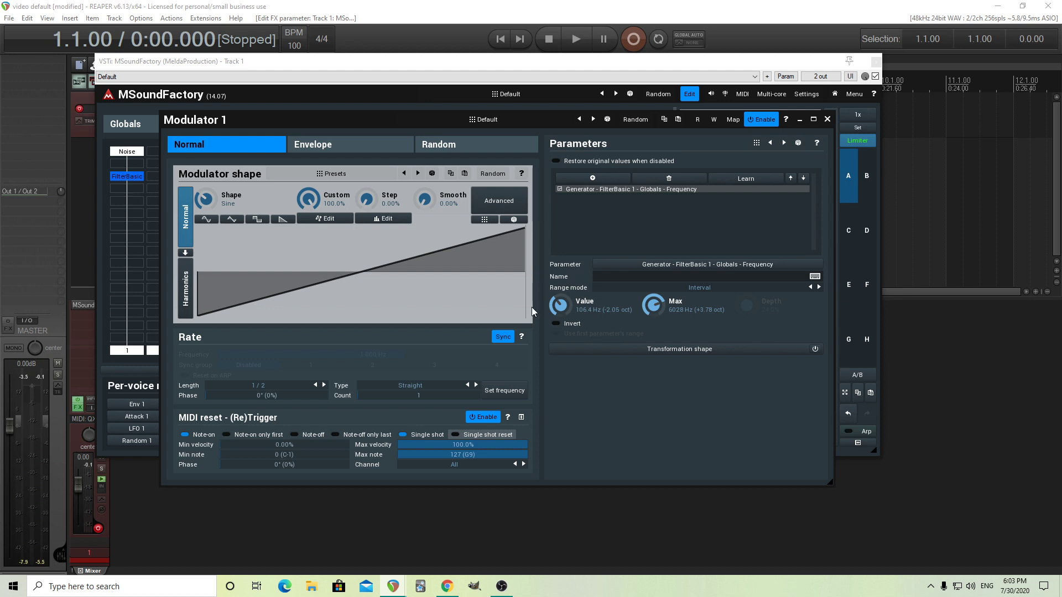
- Set the Mod 1 rate length to 2, leaving the phase at 0°
click(269, 391)
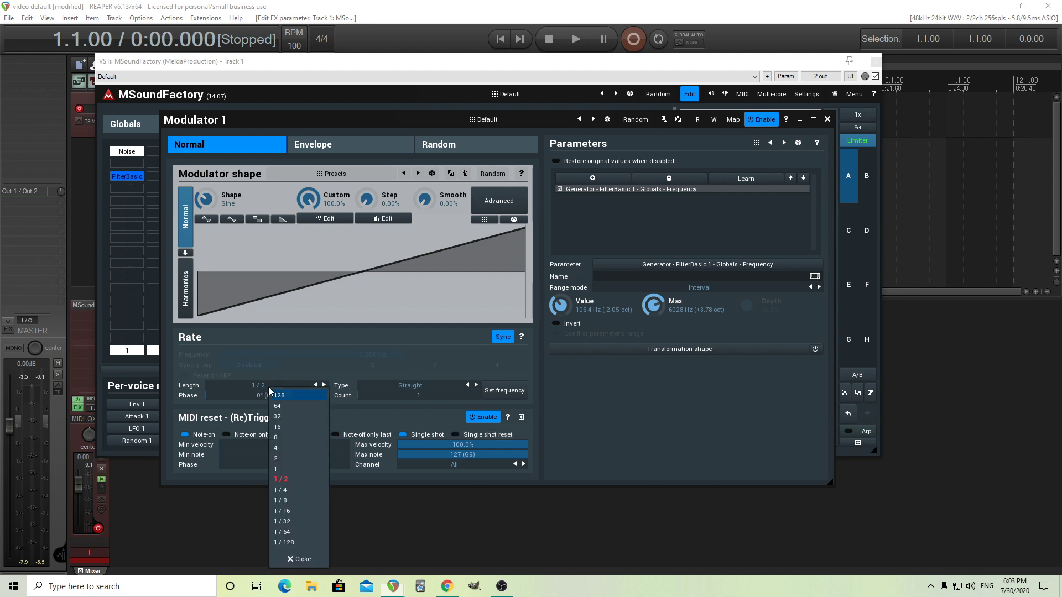
click(291, 464)
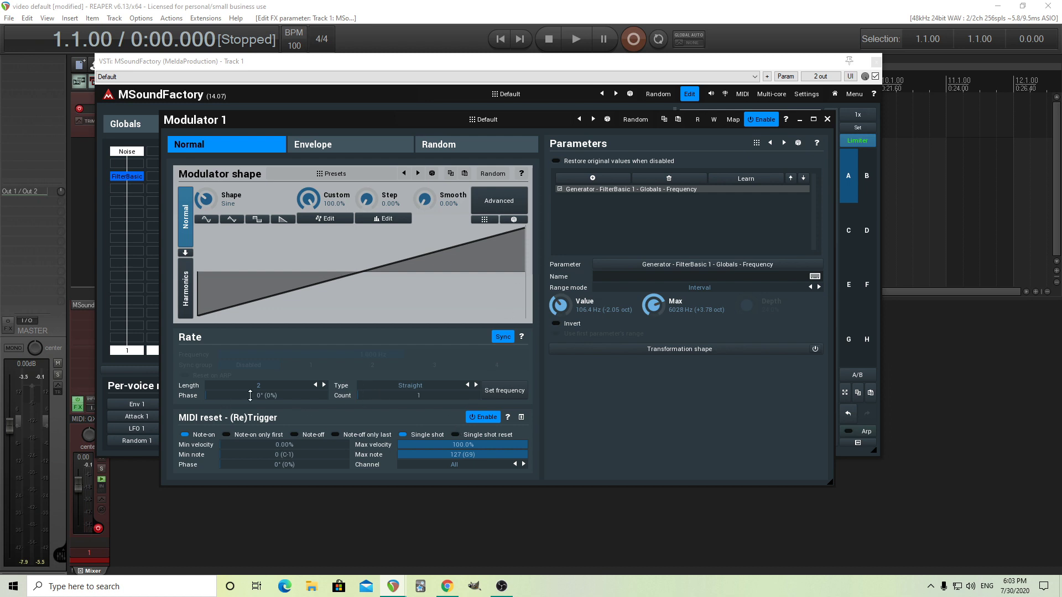
scroll(253, 395, up, 5)
scroll(242, 394, down, 5)
- Close Modulator 1 and add a Filter module in the third slot below FilterBasic
click(827, 119)
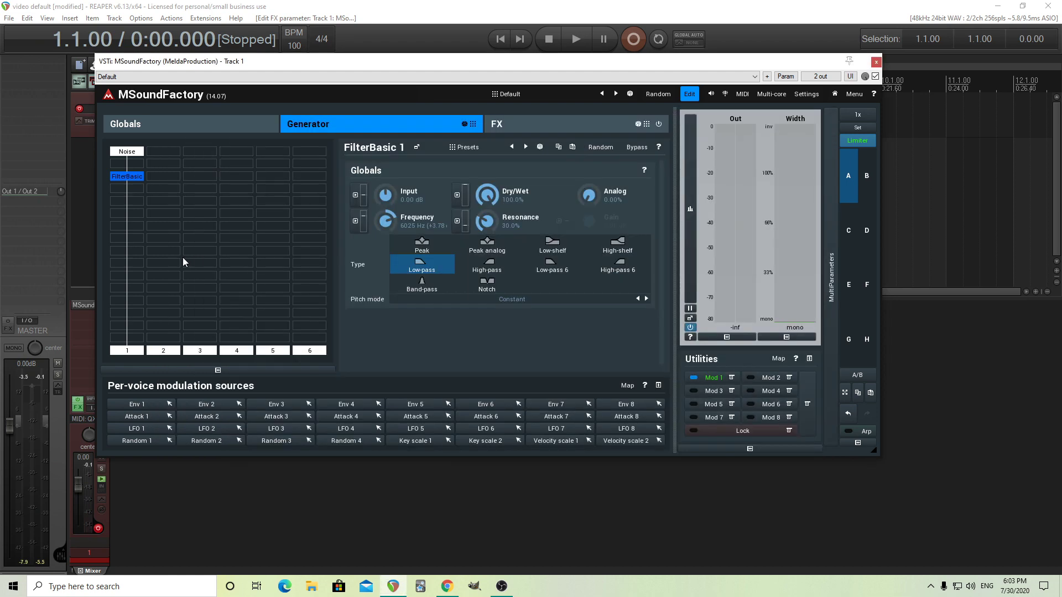
click(126, 202)
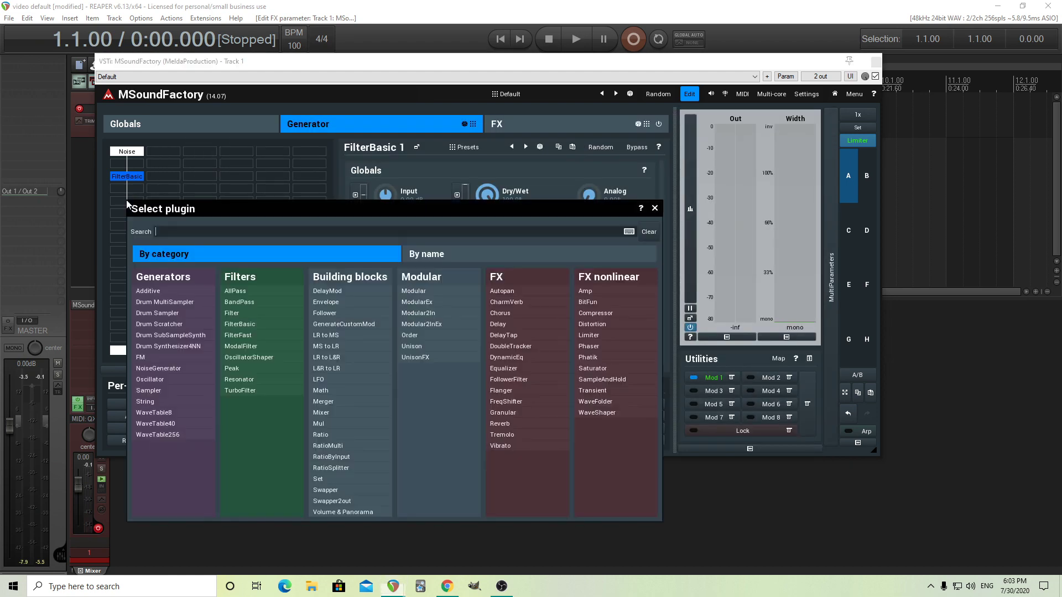
click(239, 314)
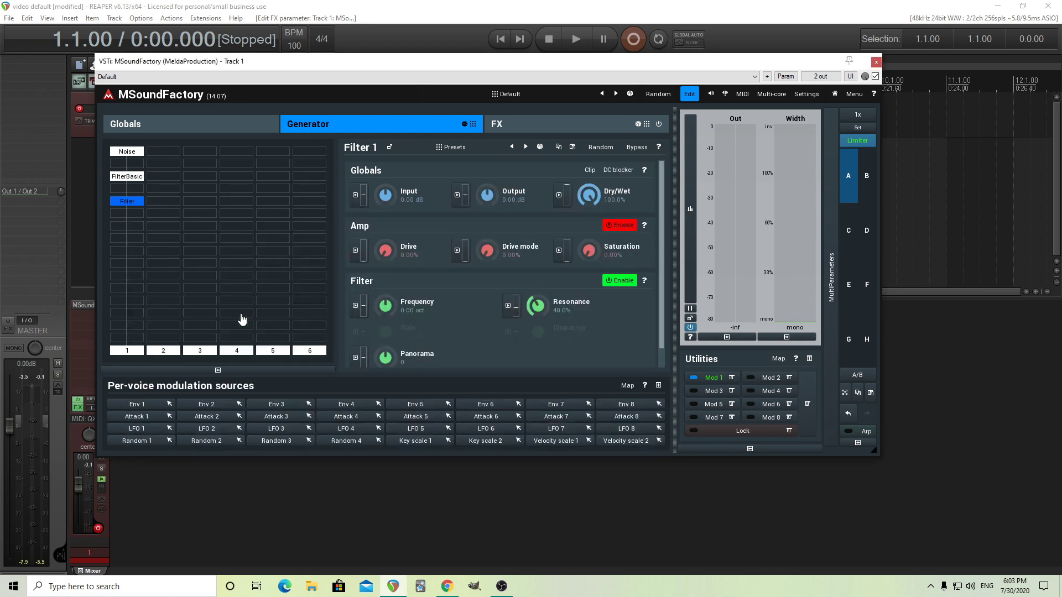
- Disable the Filter's amp stage and set its pitch mode to Constant and type to Comb 1
click(614, 227)
scroll(657, 244, down, 1)
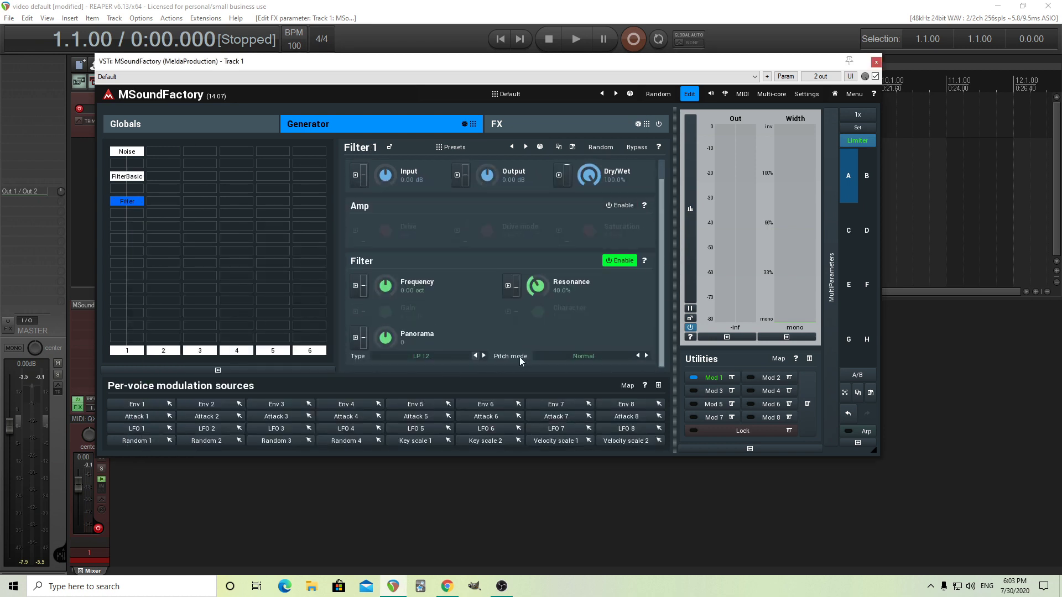
click(562, 355)
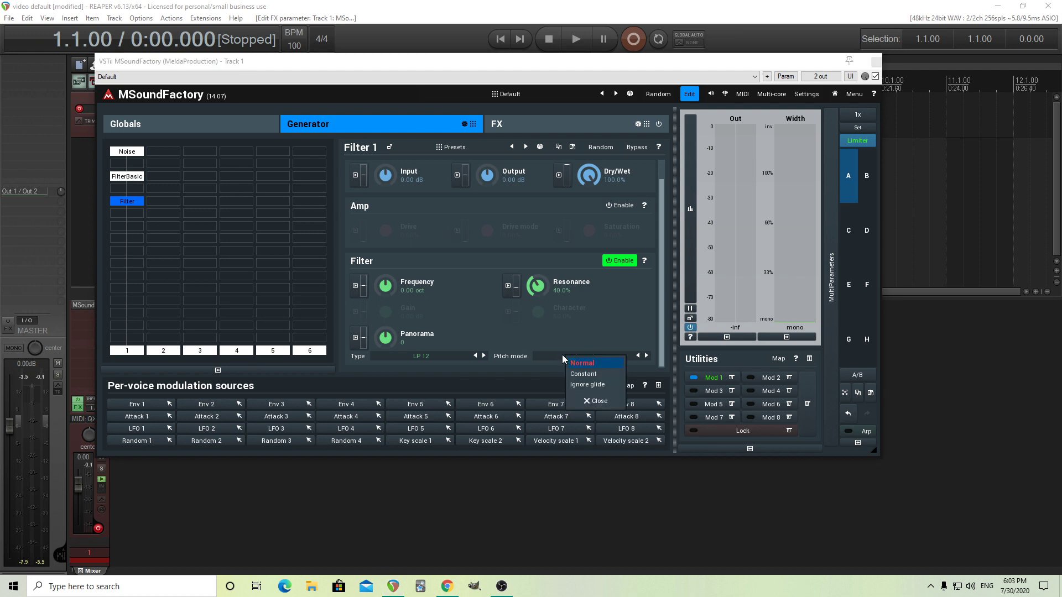
click(584, 374)
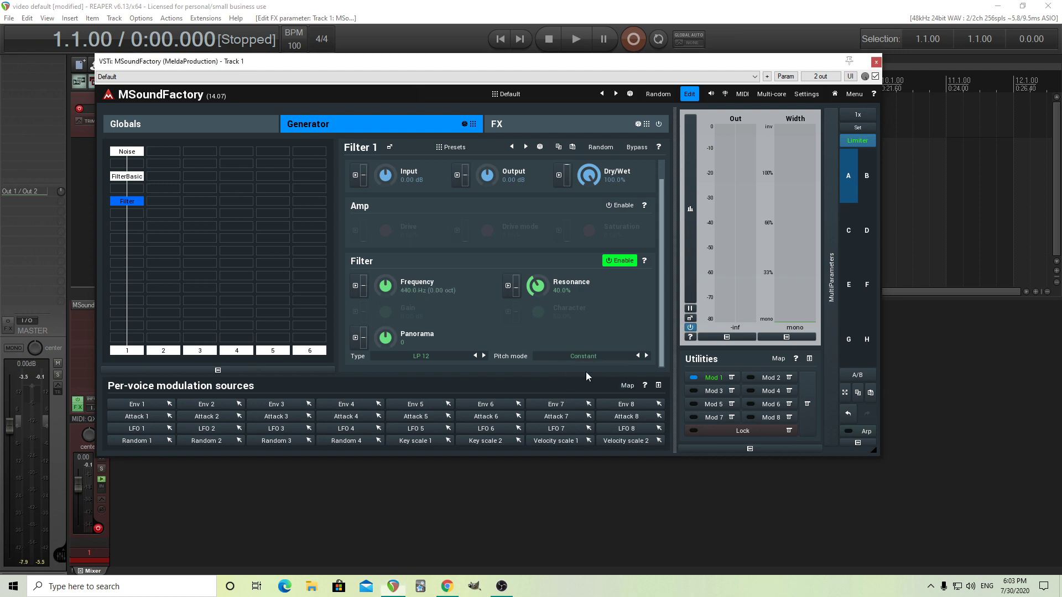
click(430, 357)
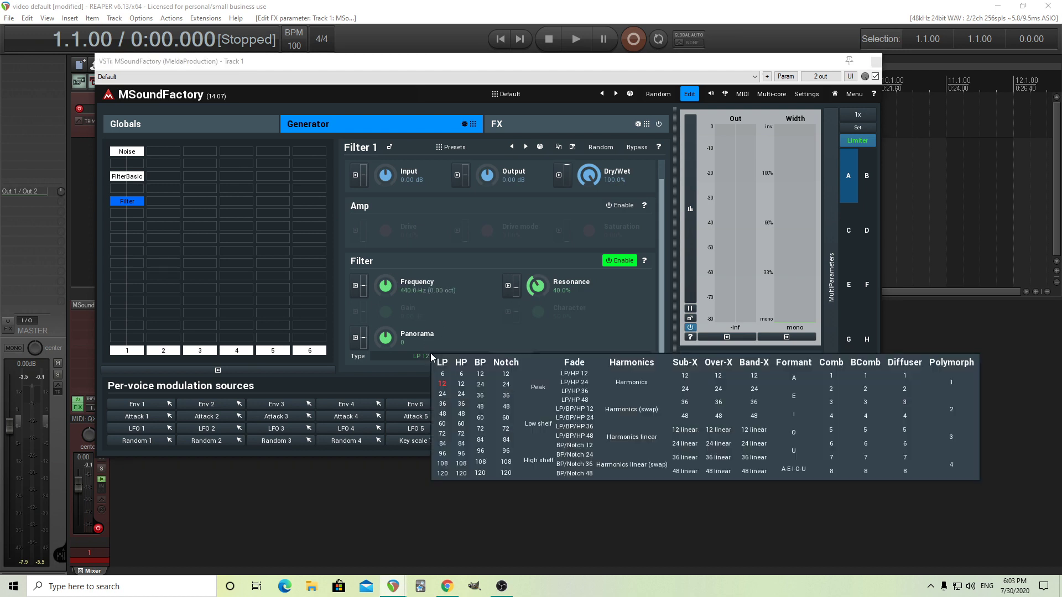
click(829, 383)
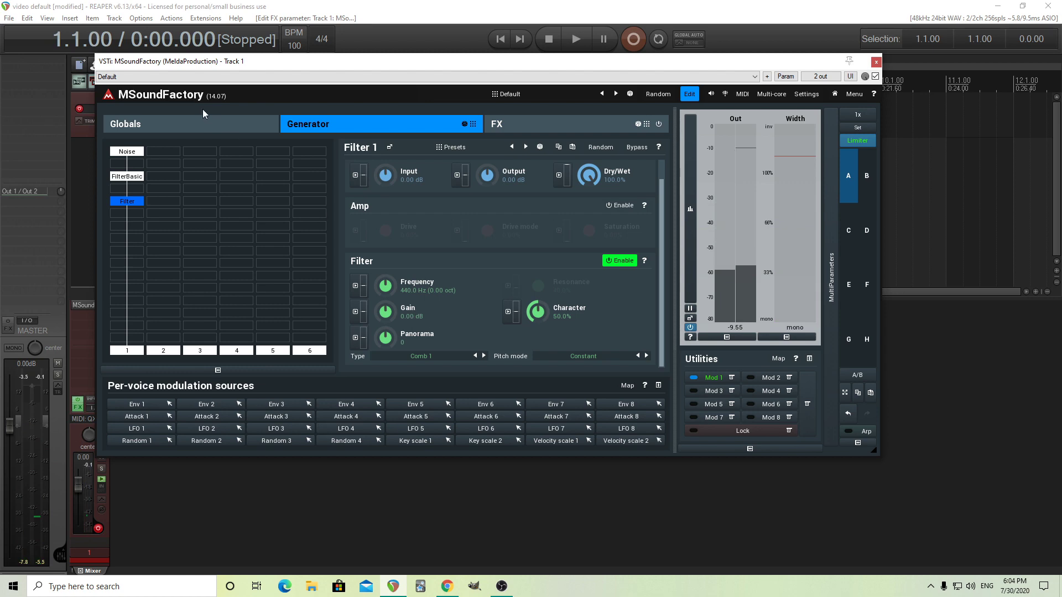
click(200, 125)
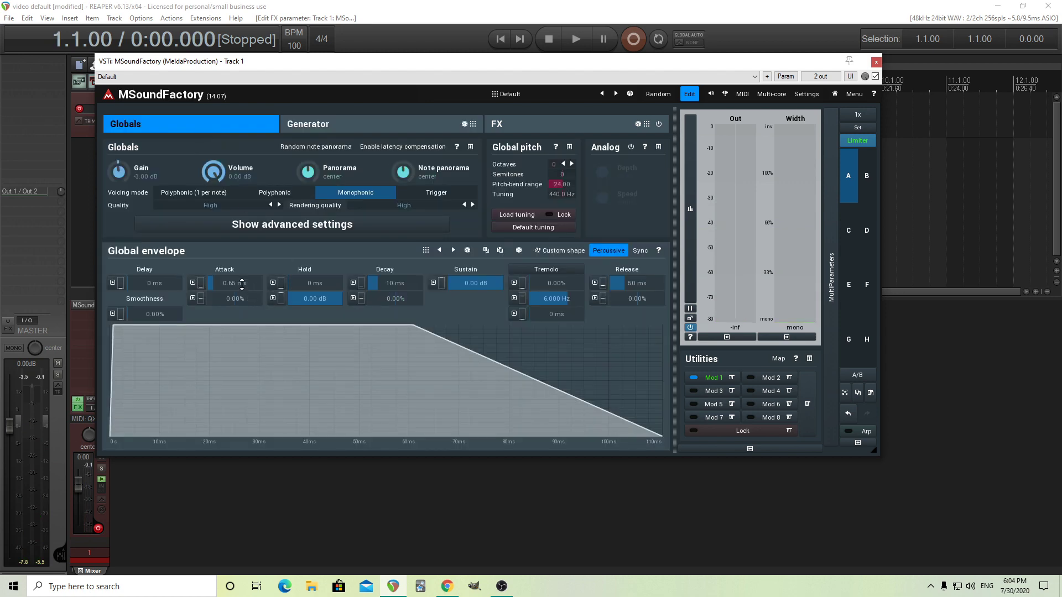
click(331, 127)
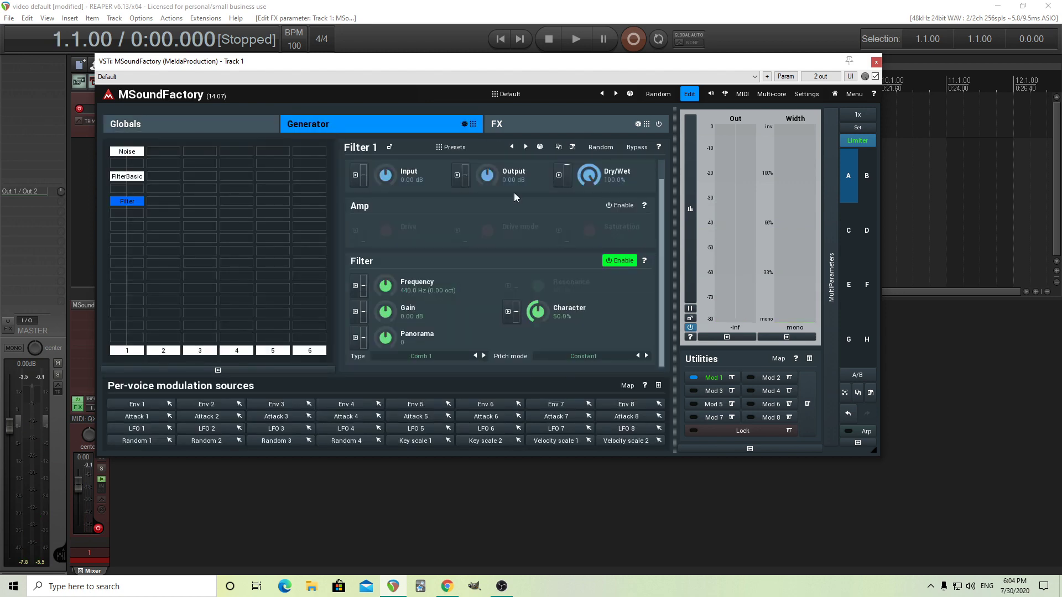
scroll(661, 196, up, 1)
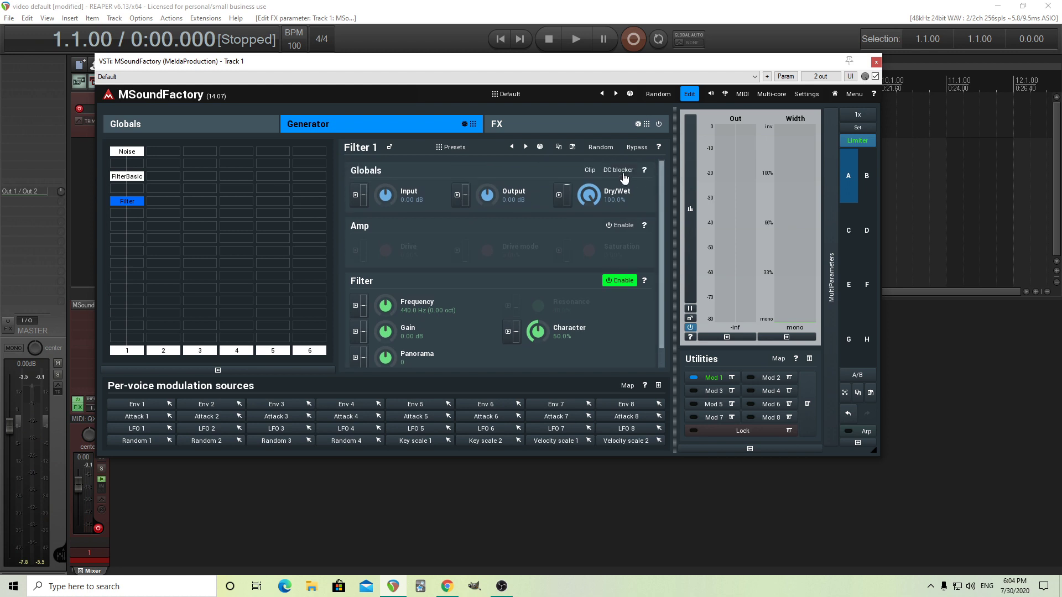
scroll(663, 191, down, 1)
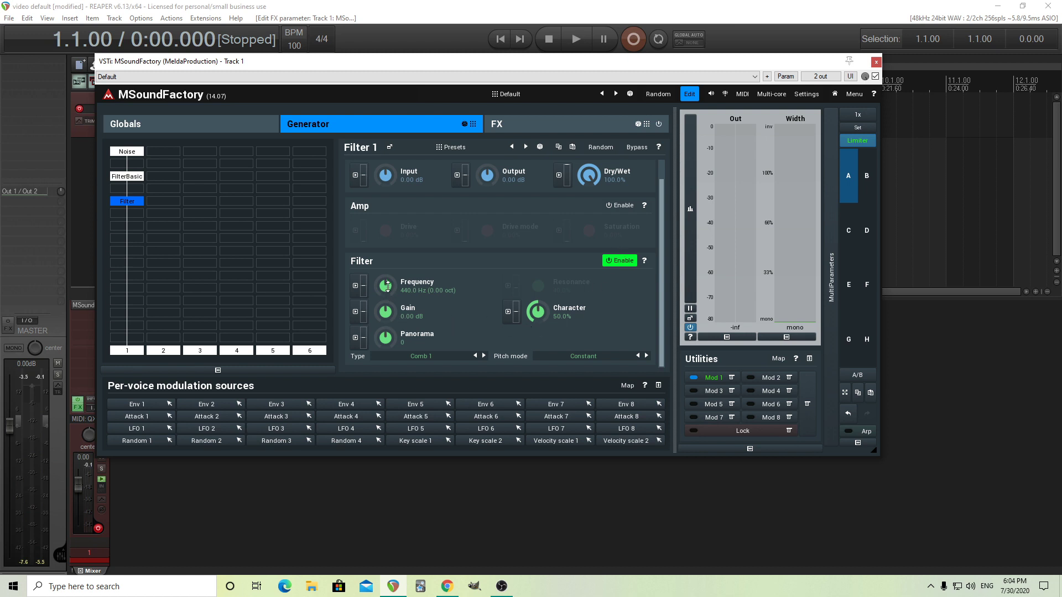
- Bring the comb filter frequency down to 101.8 Hz and its Character up to 85.6%
drag(386, 286, 386, 257)
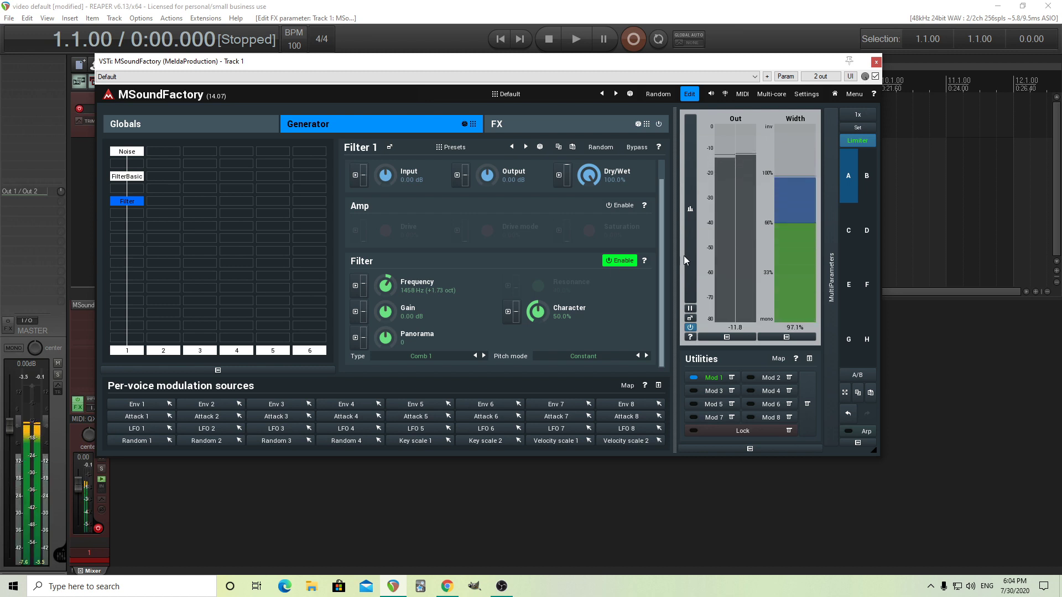
drag(386, 285, 386, 321)
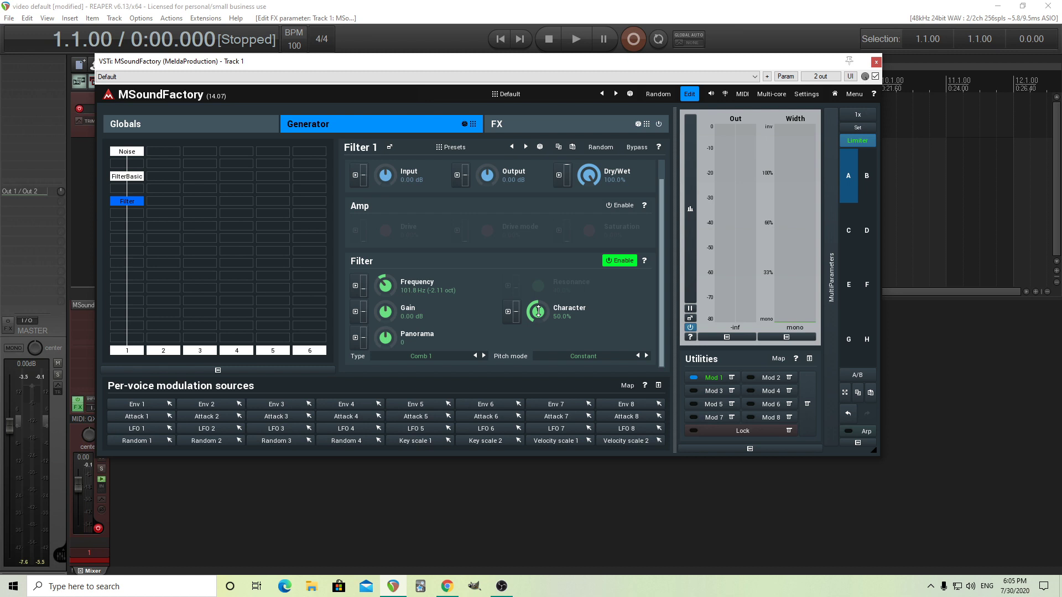
drag(538, 311, 538, 327)
double_click(537, 311)
drag(538, 312, 537, 254)
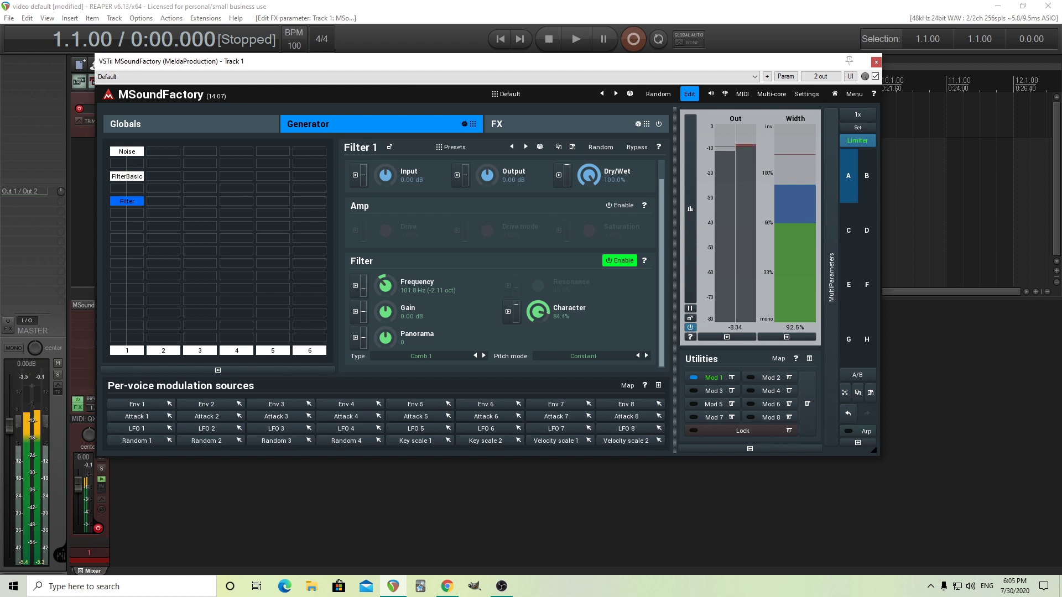
drag(538, 312, 538, 309)
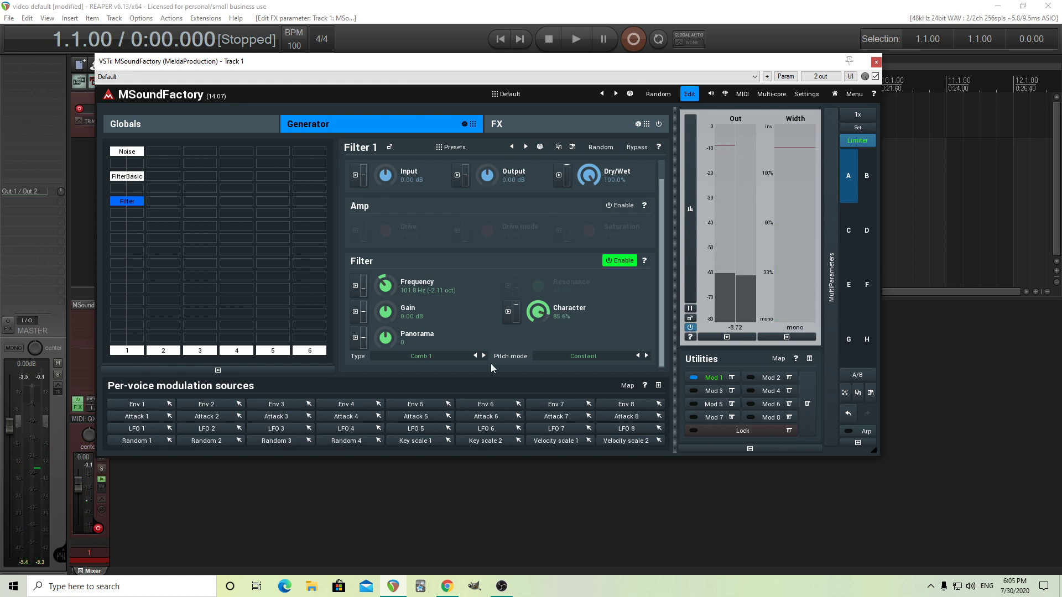
- Step through the Comb 2, 4, 5 and 7 filter types, then select BComb 1
click(432, 361)
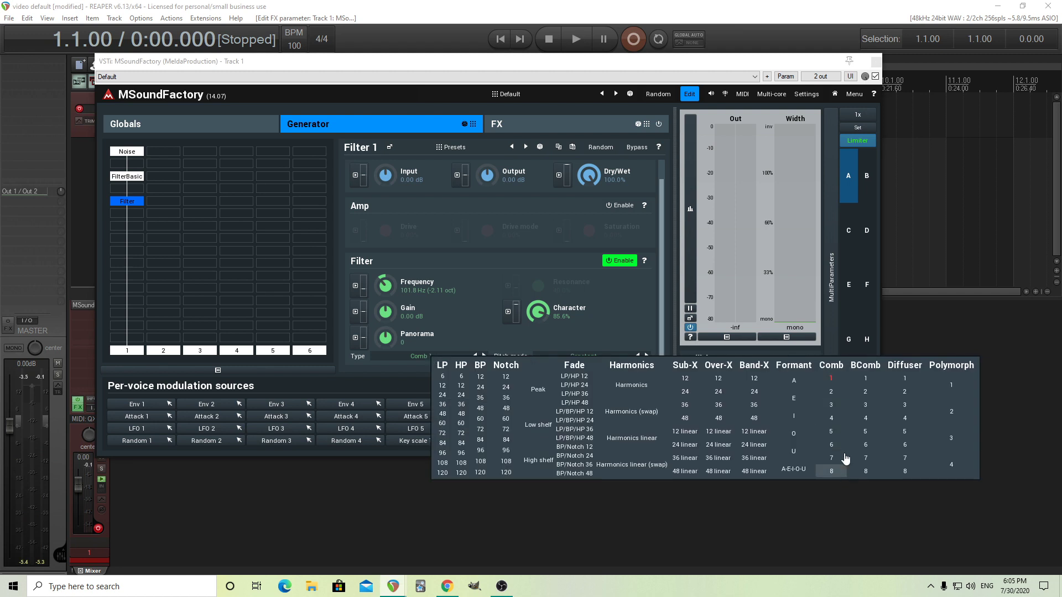
click(487, 332)
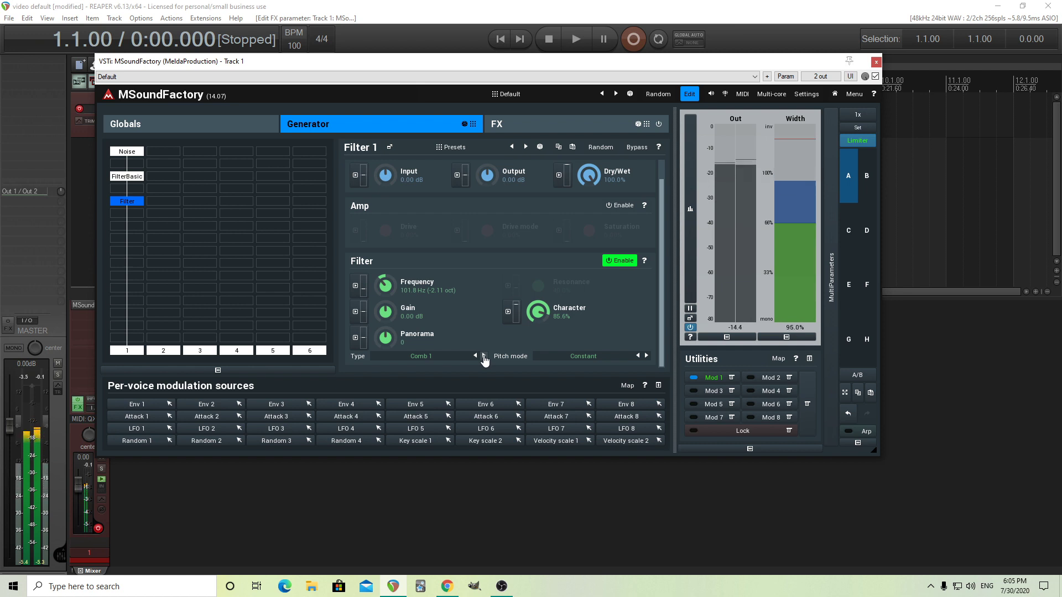
click(485, 357)
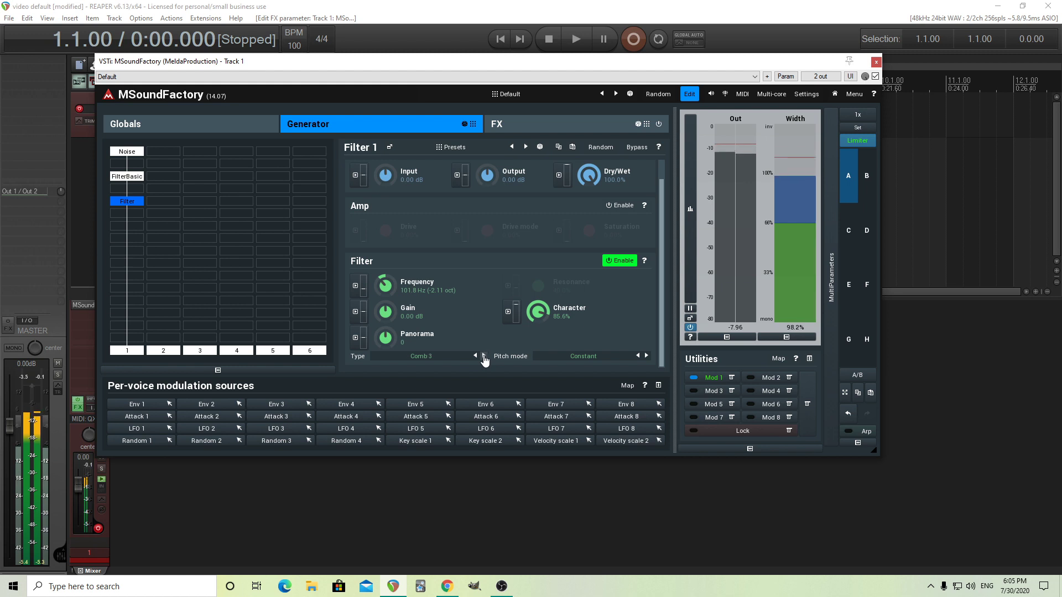
click(485, 357)
click(485, 357)
click(484, 357)
click(485, 357)
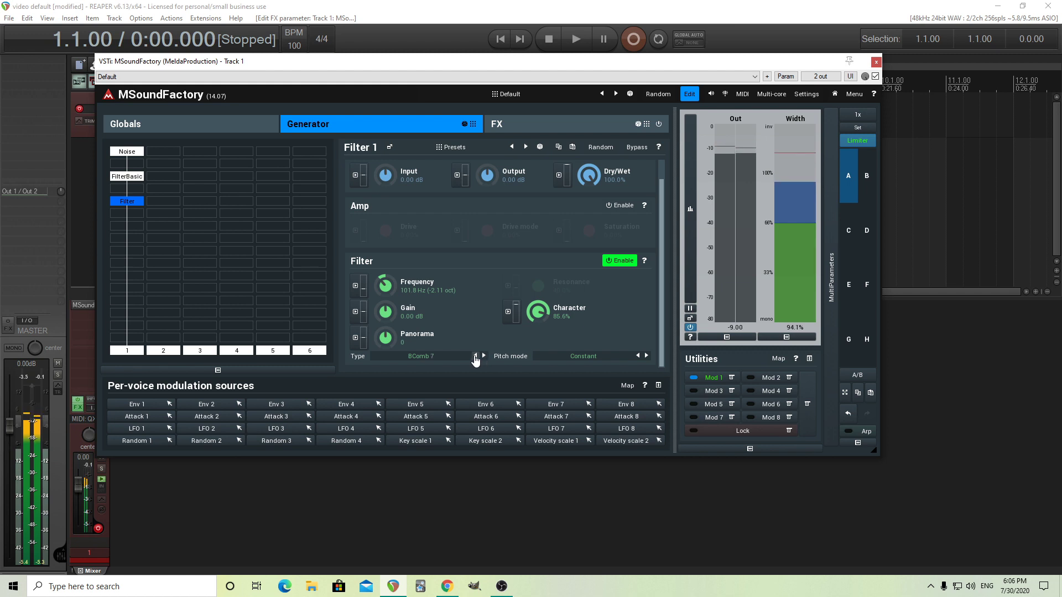
click(466, 359)
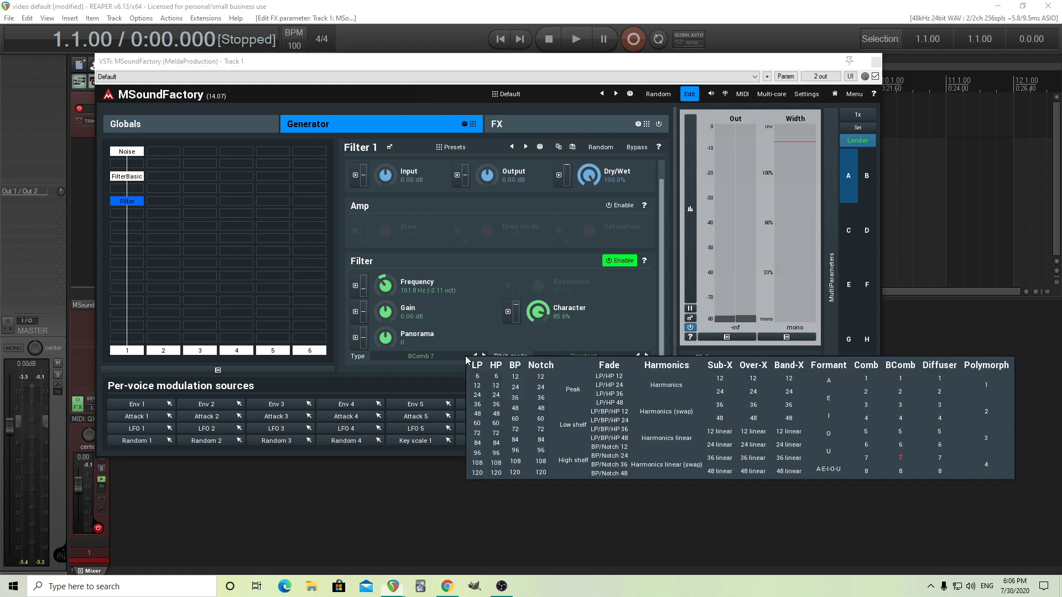
click(901, 378)
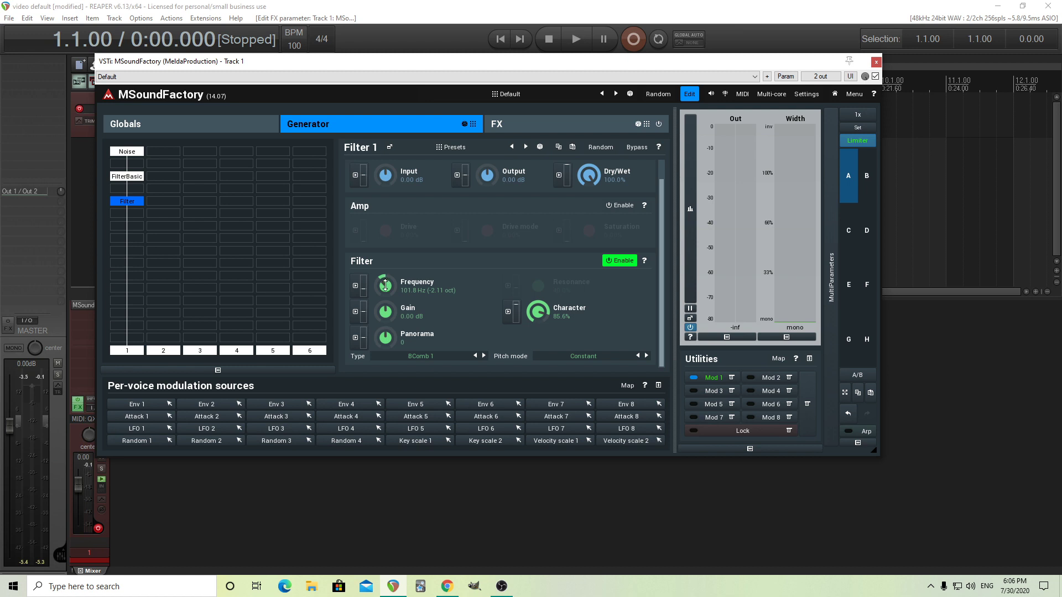
- Learn the comb filter's Frequency onto Modulator 1 as a second target
click(732, 378)
click(747, 389)
drag(386, 285, 386, 293)
drag(386, 293, 386, 285)
click(713, 378)
- Verify the Filter 1 Frequency assignment sweeps 59.77 Hz to 480.8 Hz in Modulator 1's editor
click(712, 378)
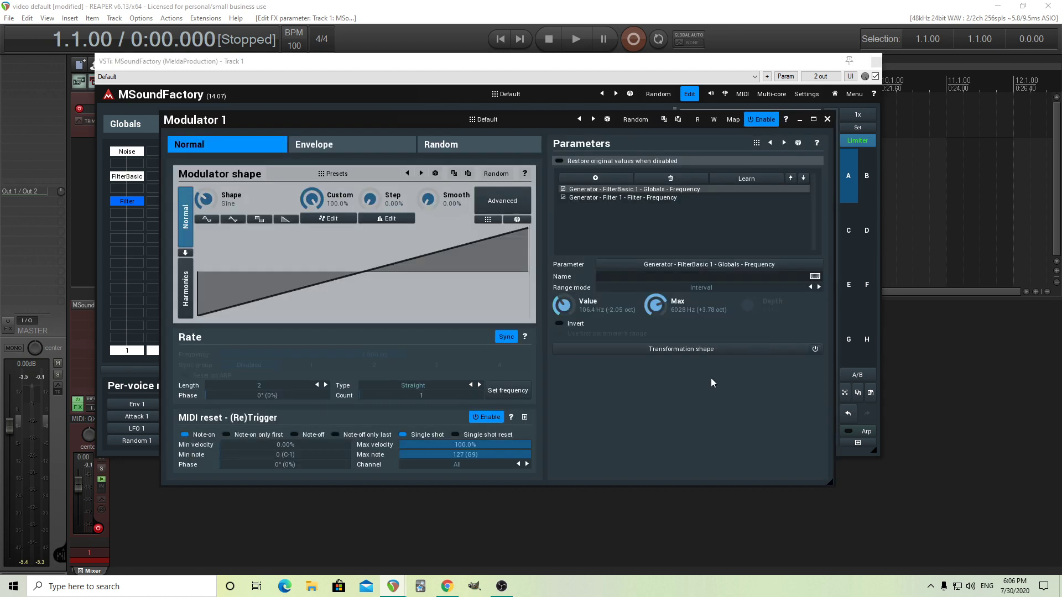
click(598, 197)
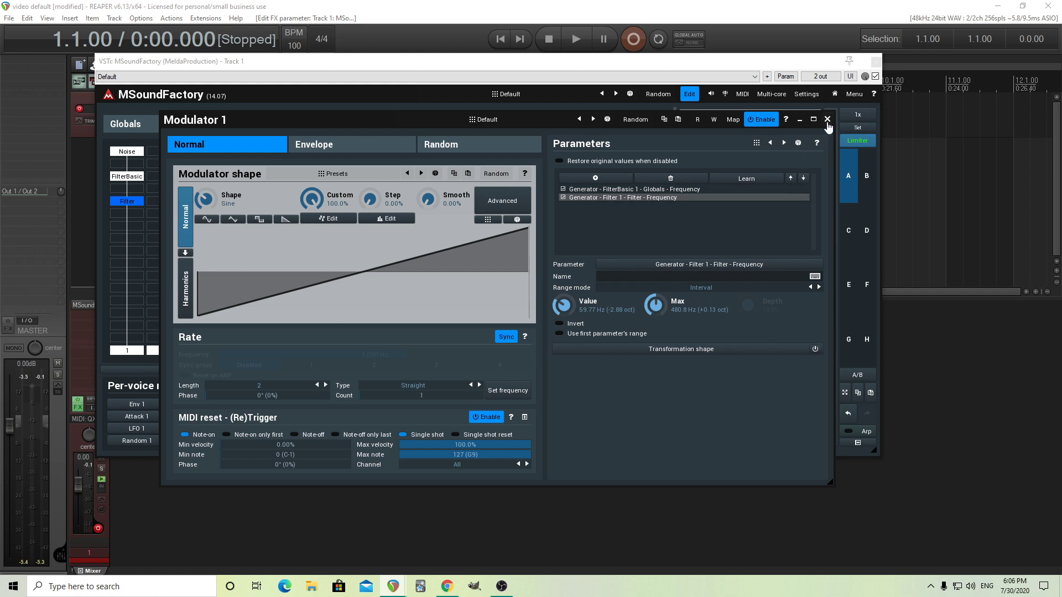
click(828, 119)
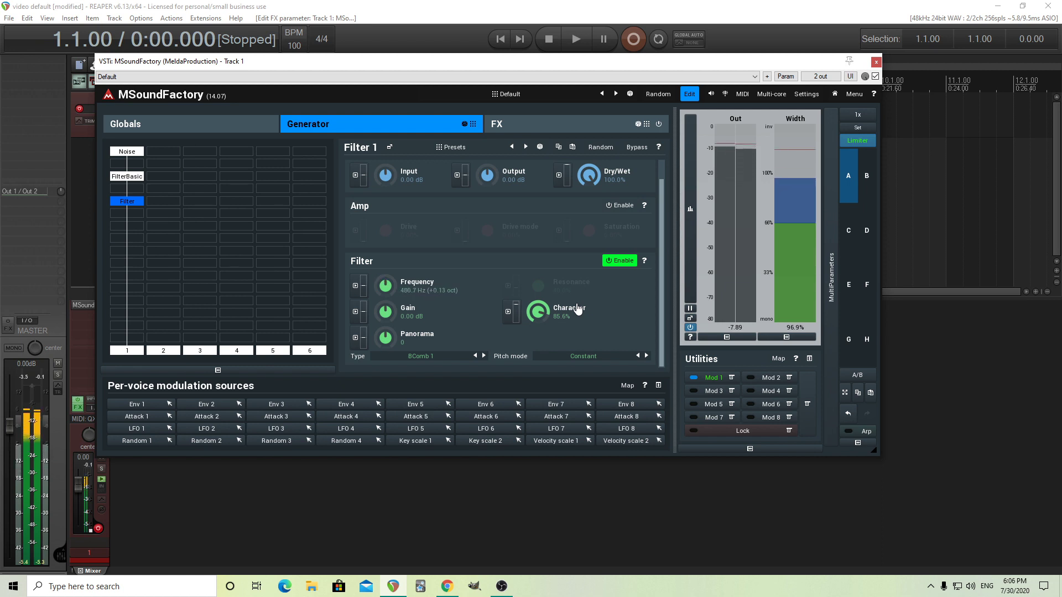
click(713, 378)
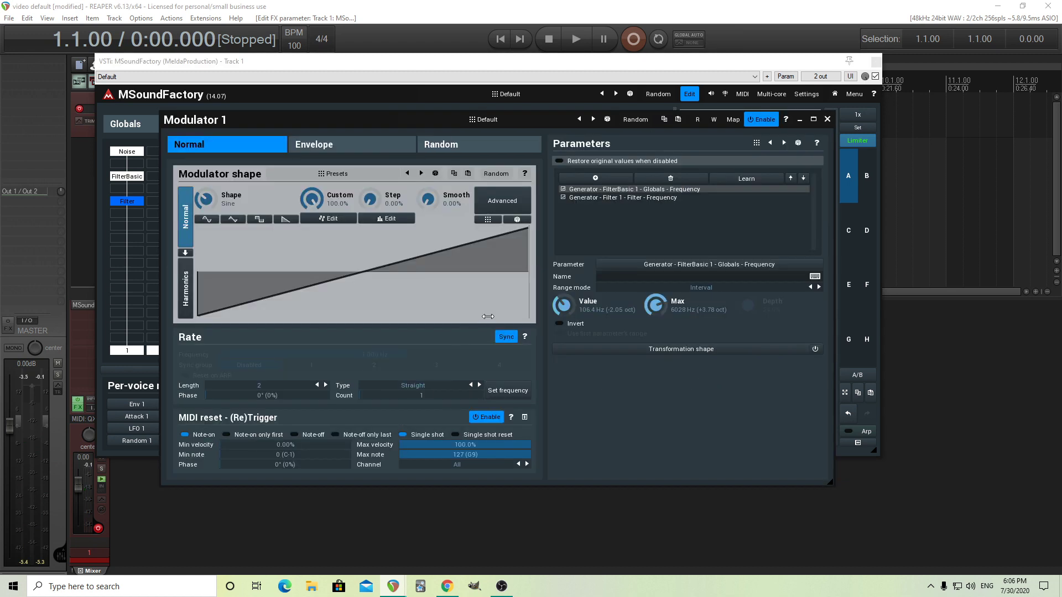
click(666, 198)
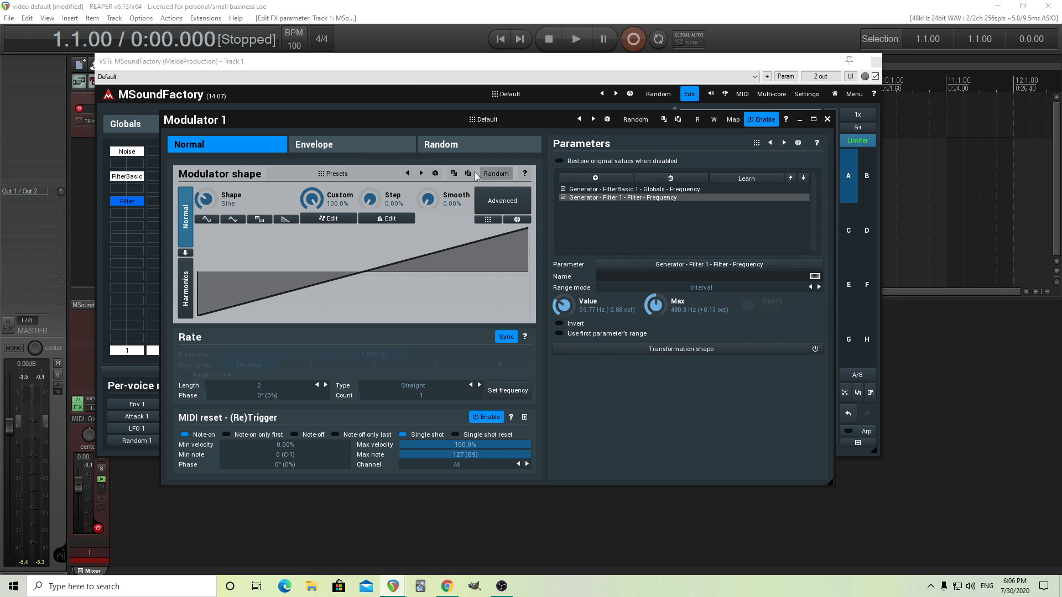
drag(210, 122, 321, 198)
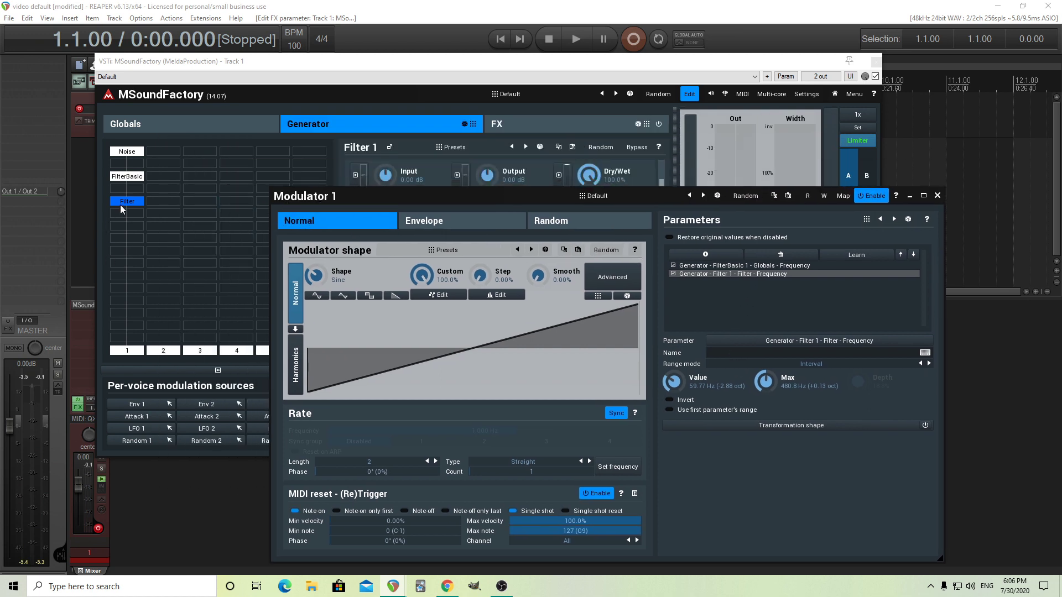
click(938, 195)
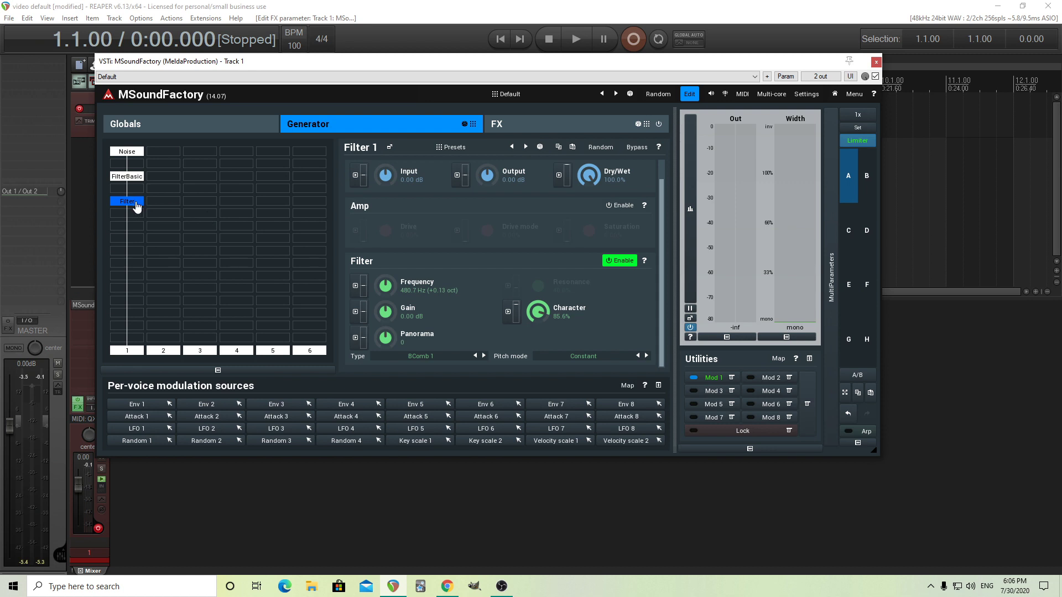
- Rename the FilterBasic module to 'LP filter', confirming the change
click(127, 178)
right_click(127, 179)
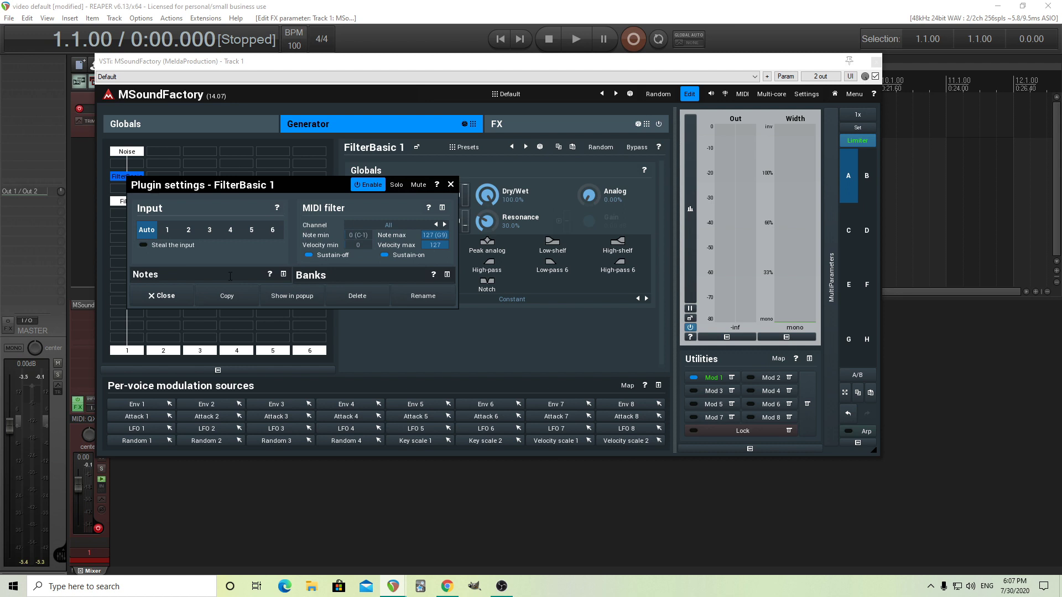
click(423, 296)
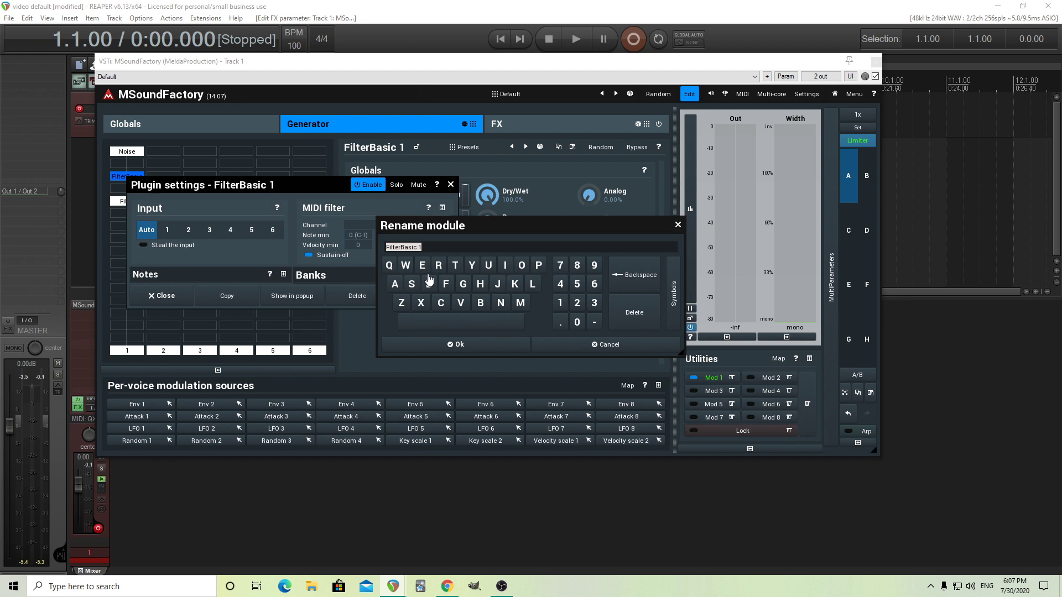
text(LP filter)
click(468, 345)
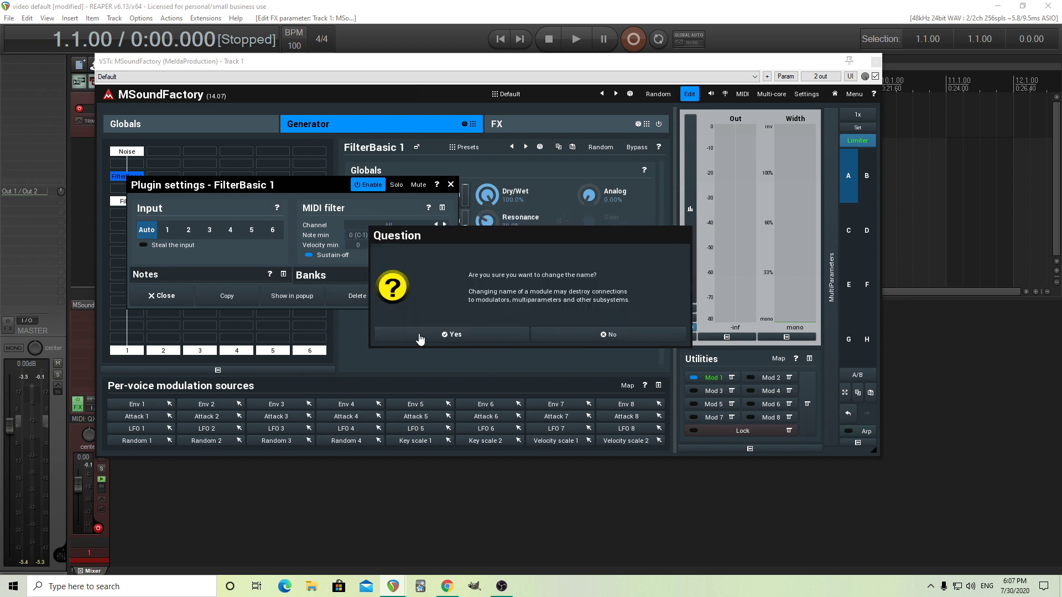
click(495, 332)
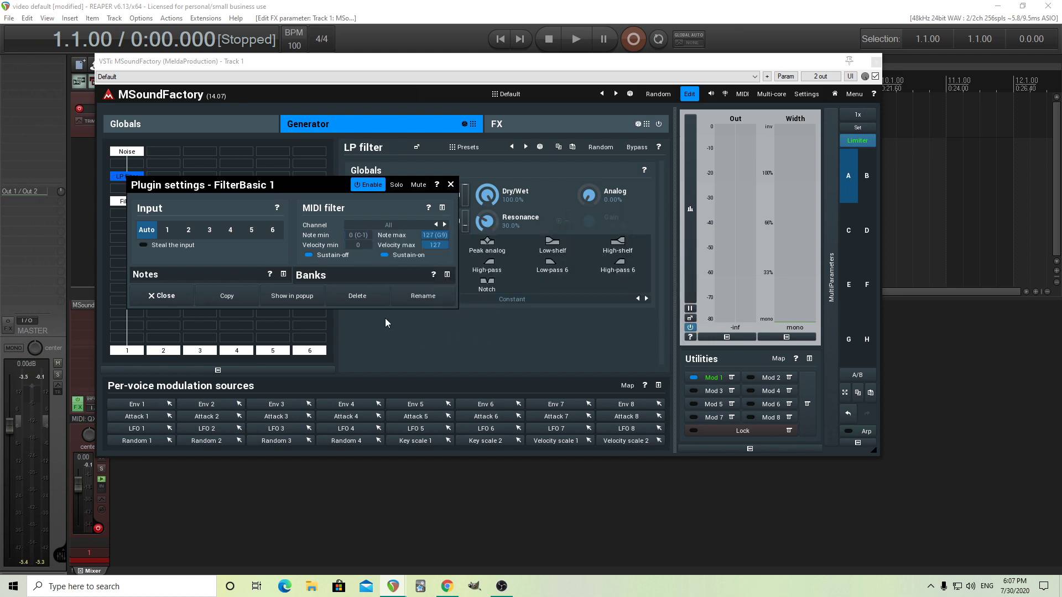
click(451, 185)
- Rename the Filter module to 'Combfilter', confirming the change
right_click(134, 208)
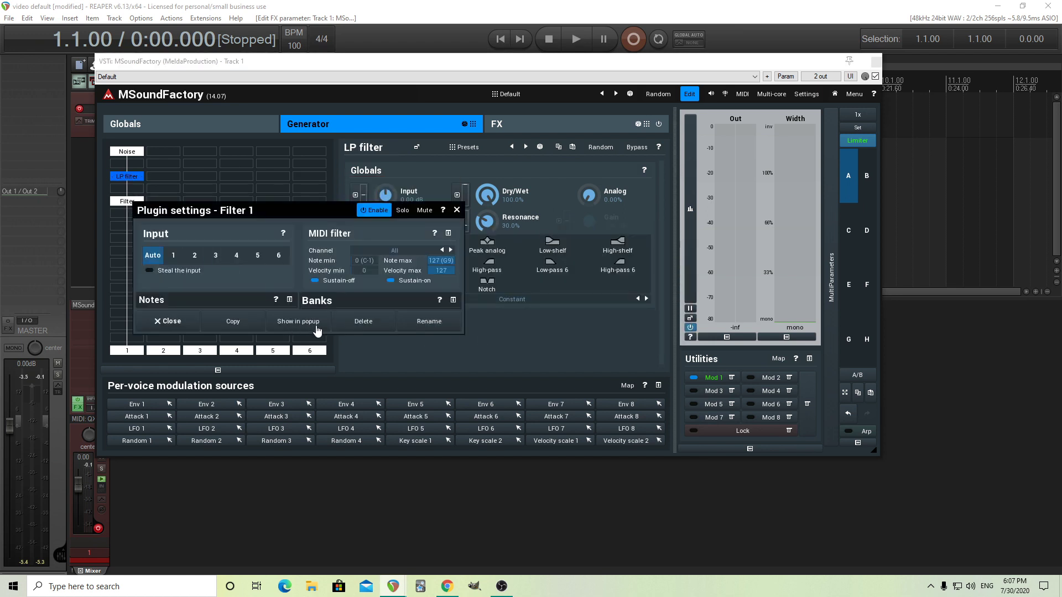
click(412, 322)
text(Combfilter)
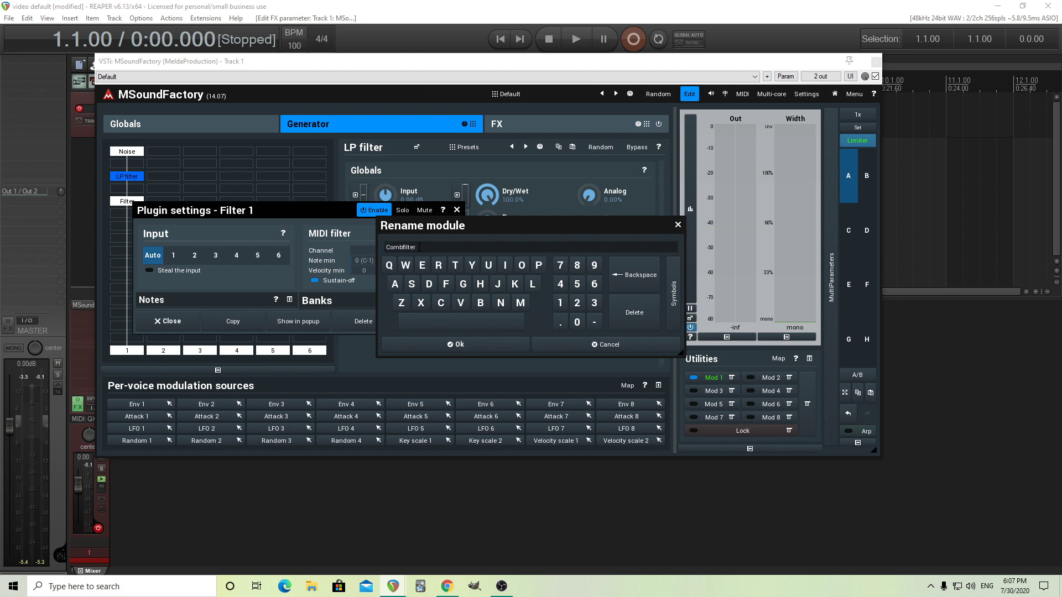
click(462, 344)
click(482, 341)
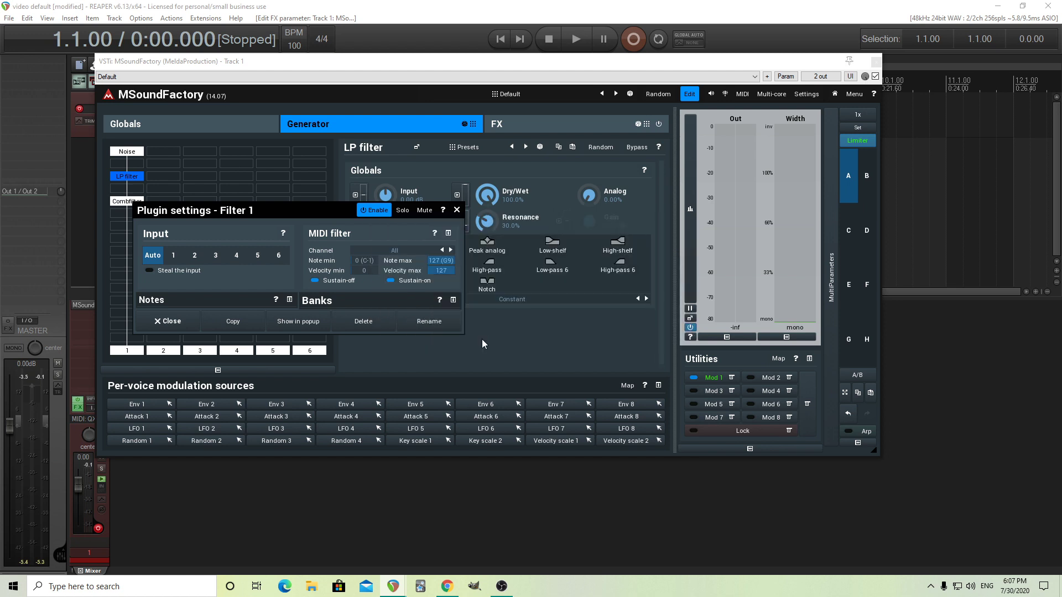
click(457, 211)
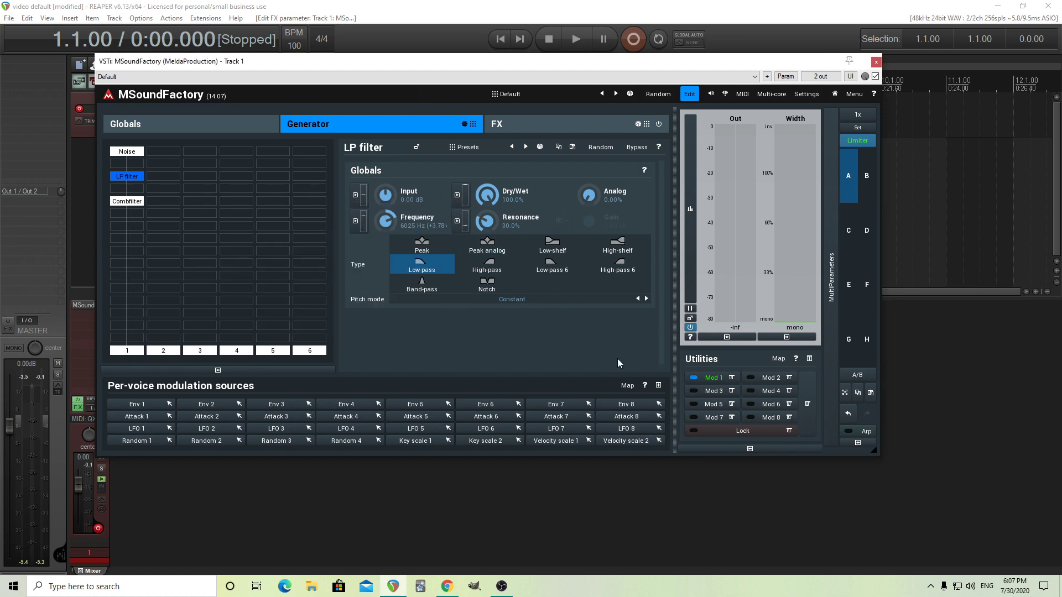
- In Modulator 1's parameters, switch on Invert for the Combfilter Frequency assignment
click(712, 379)
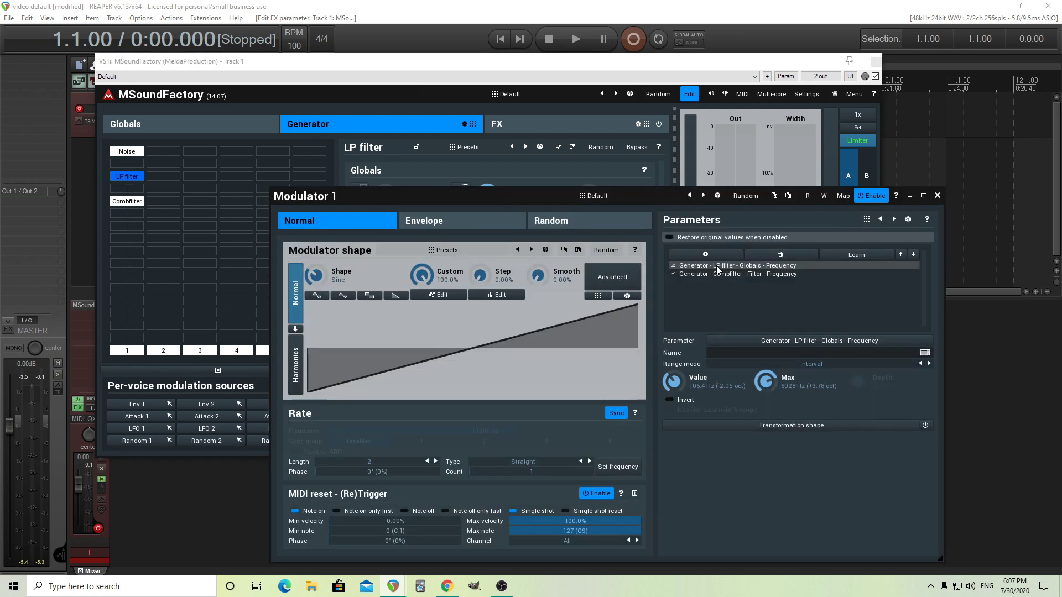
click(732, 277)
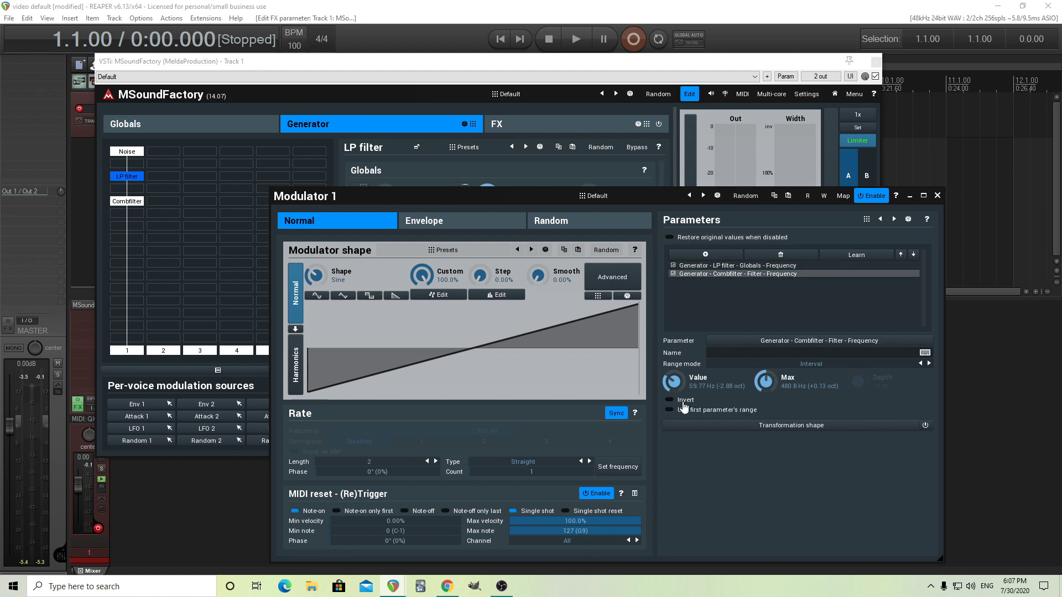
click(684, 402)
click(937, 197)
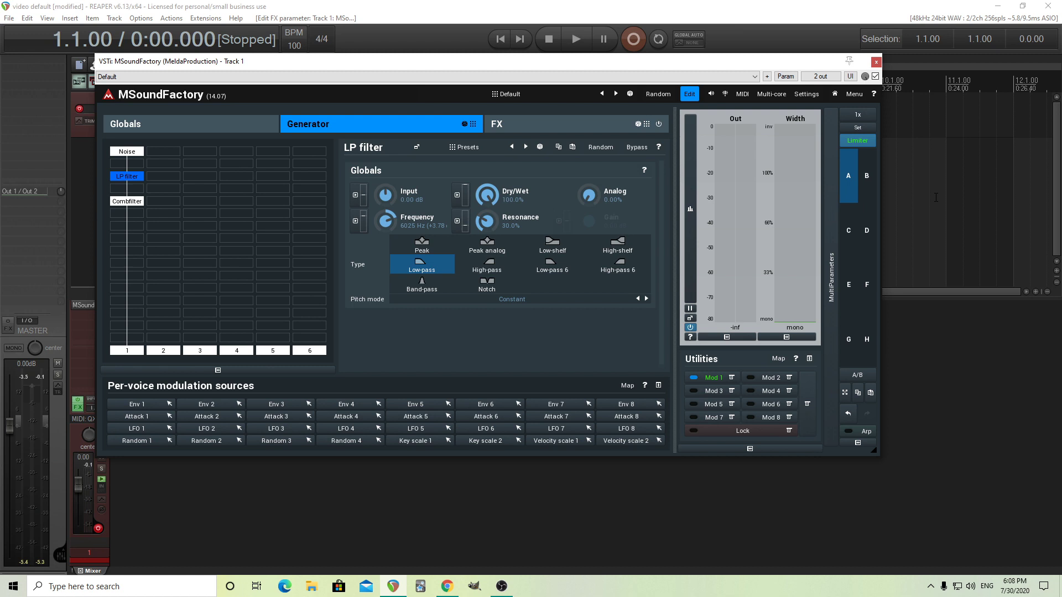
- Switch to slot B, showing Noise riser maker's FX page with its Modular module
click(867, 178)
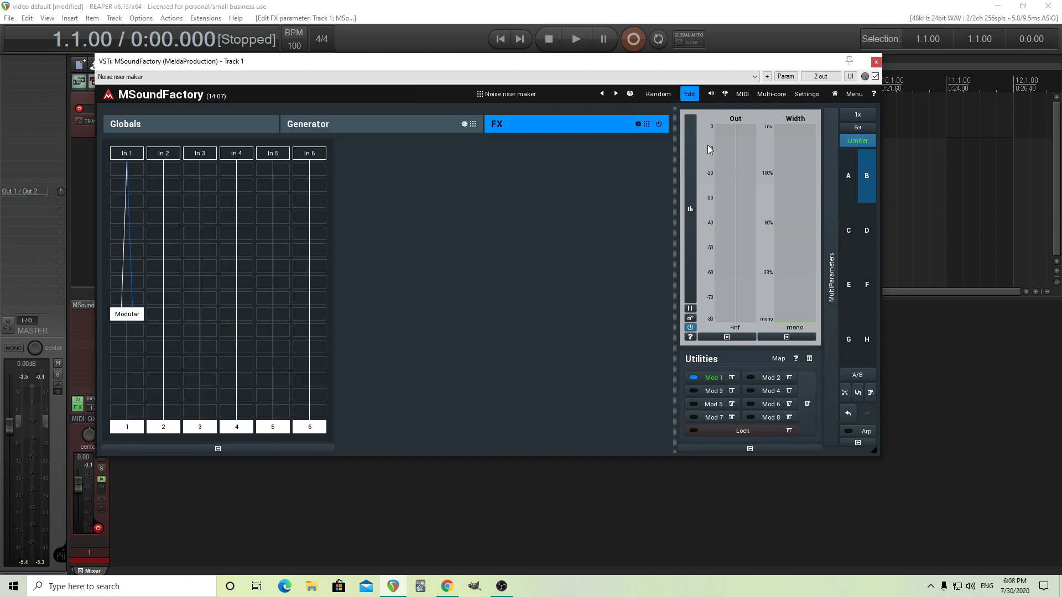
- In the full editor, load and audition the Ocean spray preset from the 1 bar folder
click(689, 95)
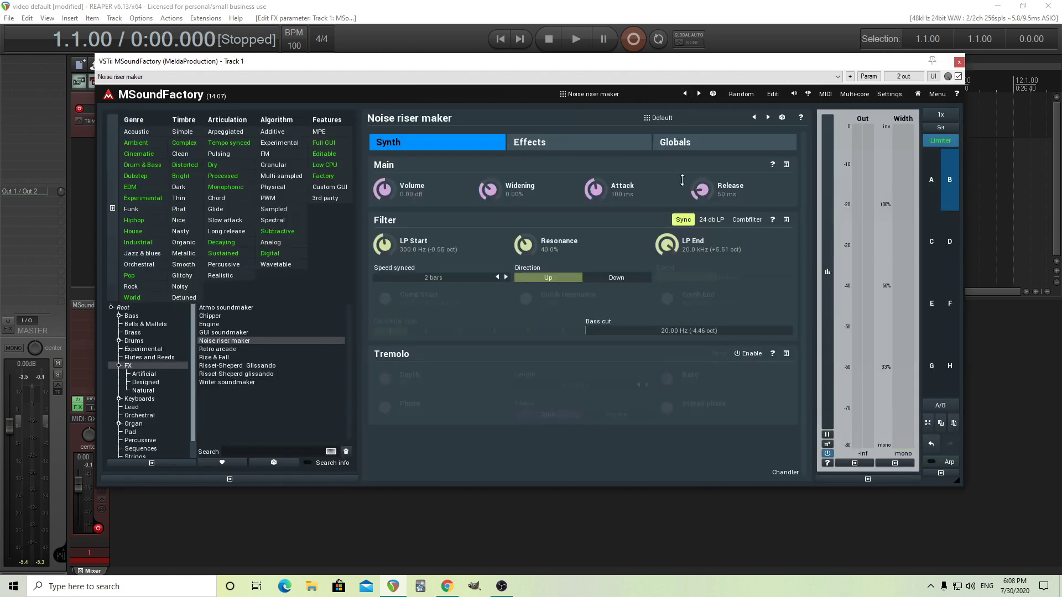
click(667, 118)
click(668, 170)
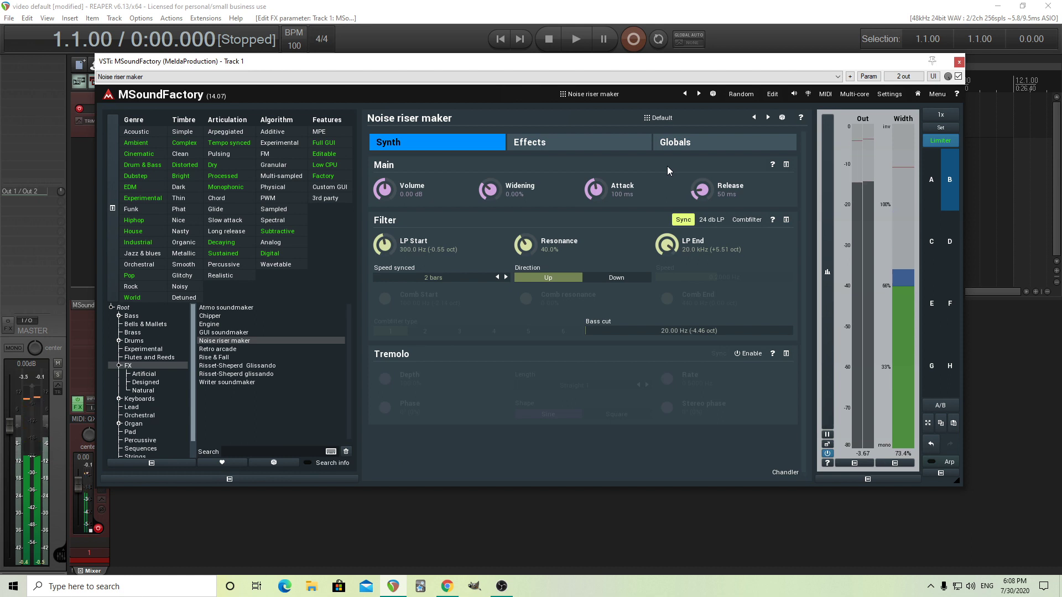
click(653, 120)
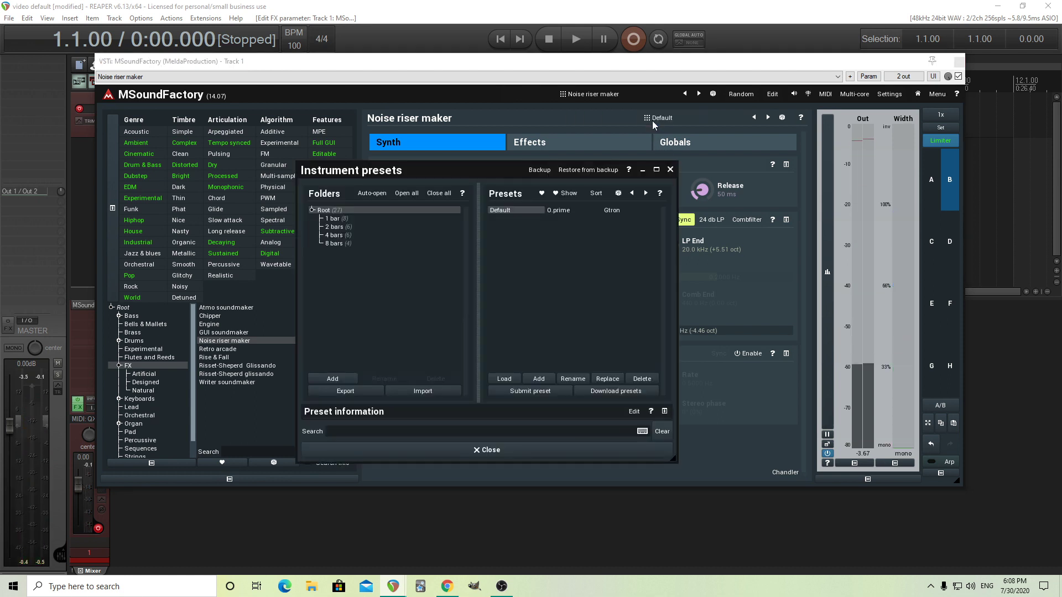
click(334, 219)
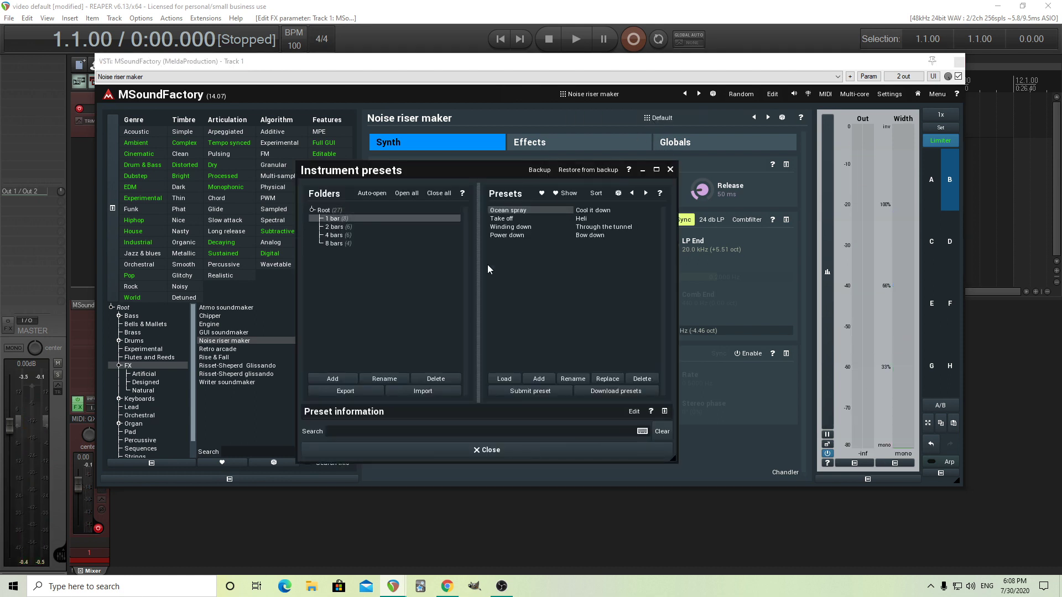
click(529, 213)
click(550, 450)
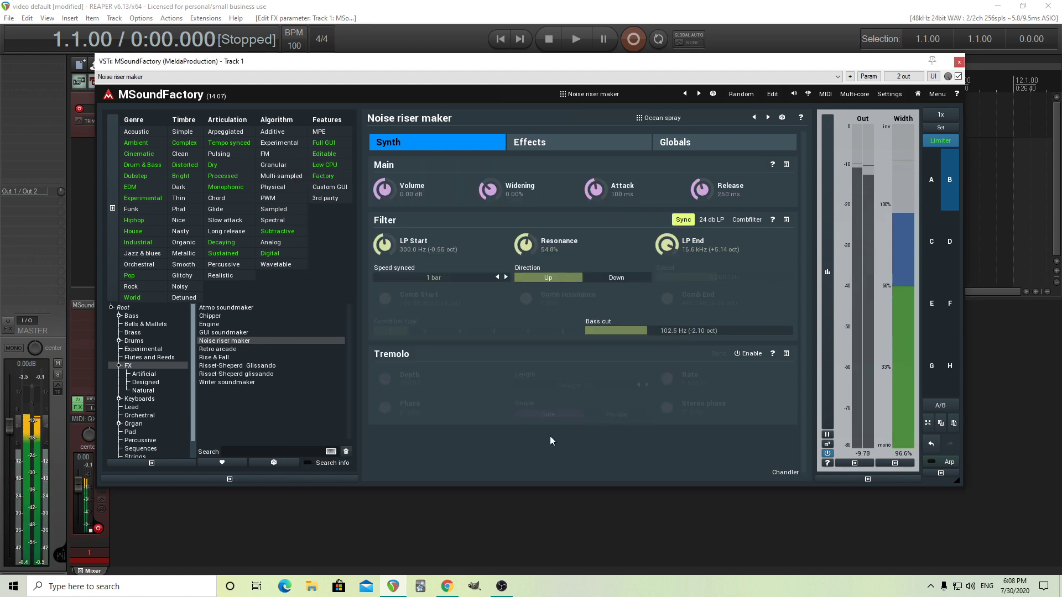
- Load the Cool it down preset from the same preset list
click(674, 126)
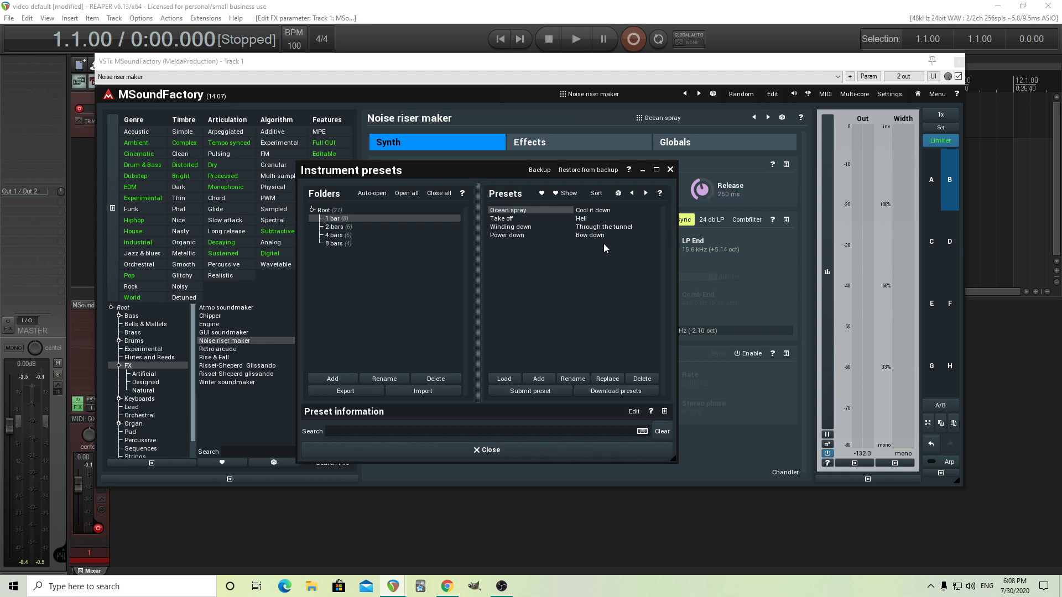
click(599, 211)
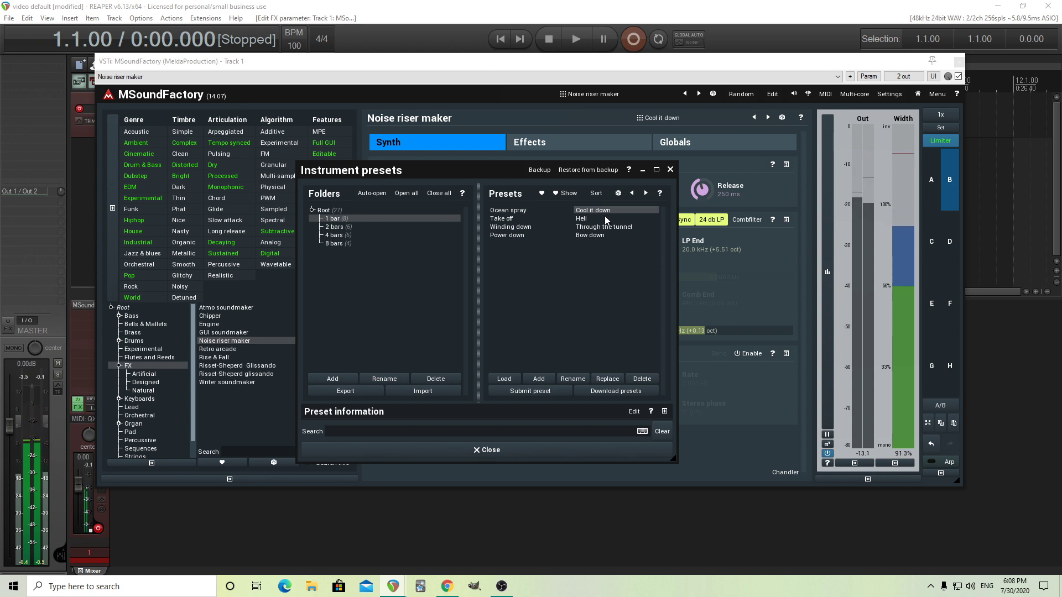
click(577, 451)
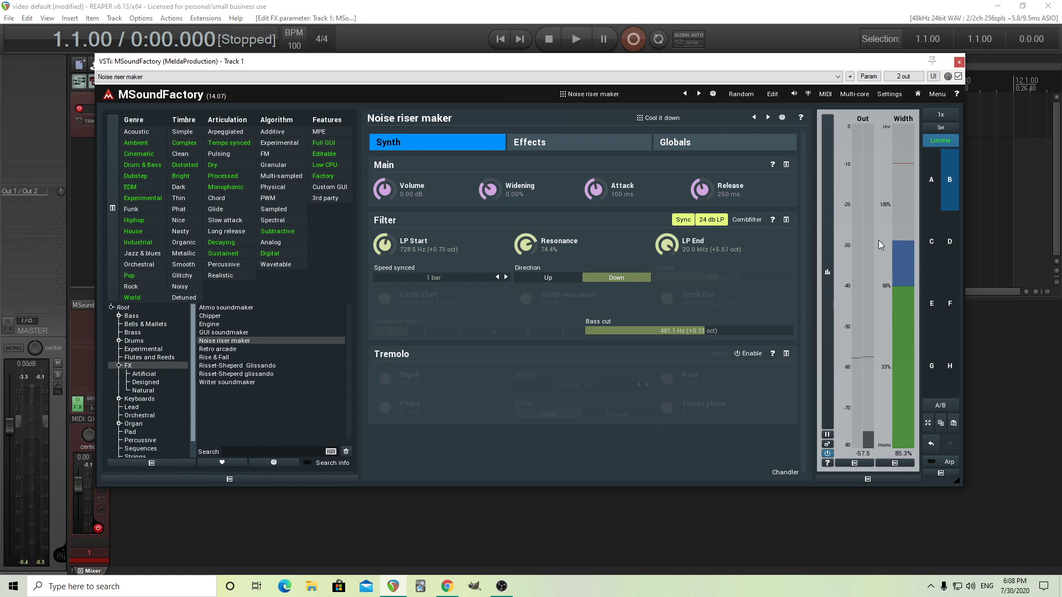
- In slot A, open Modulator 1's advanced settings, toggling Invert on and back off
click(931, 184)
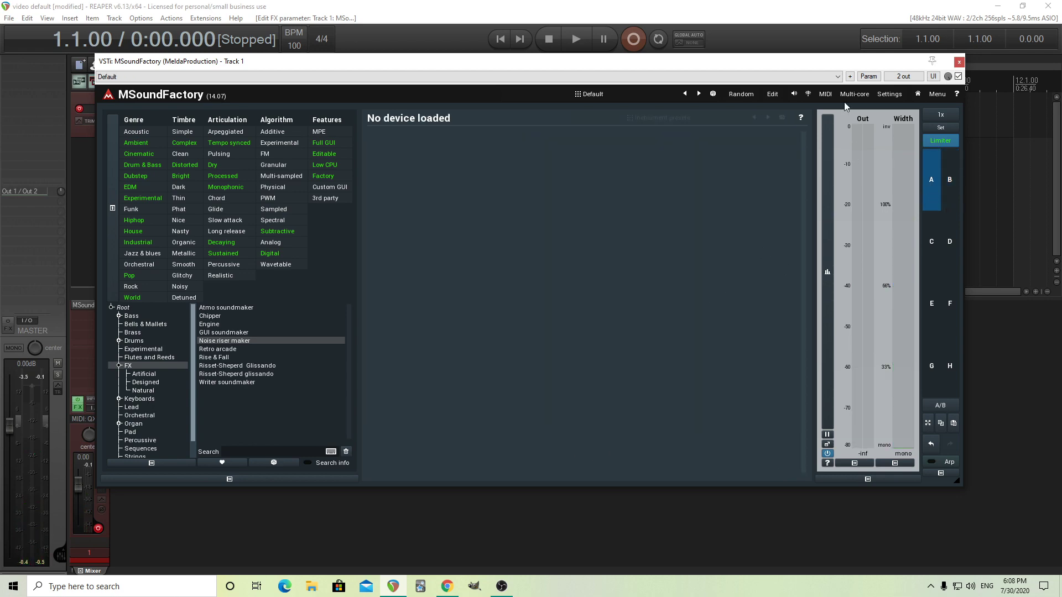
click(769, 95)
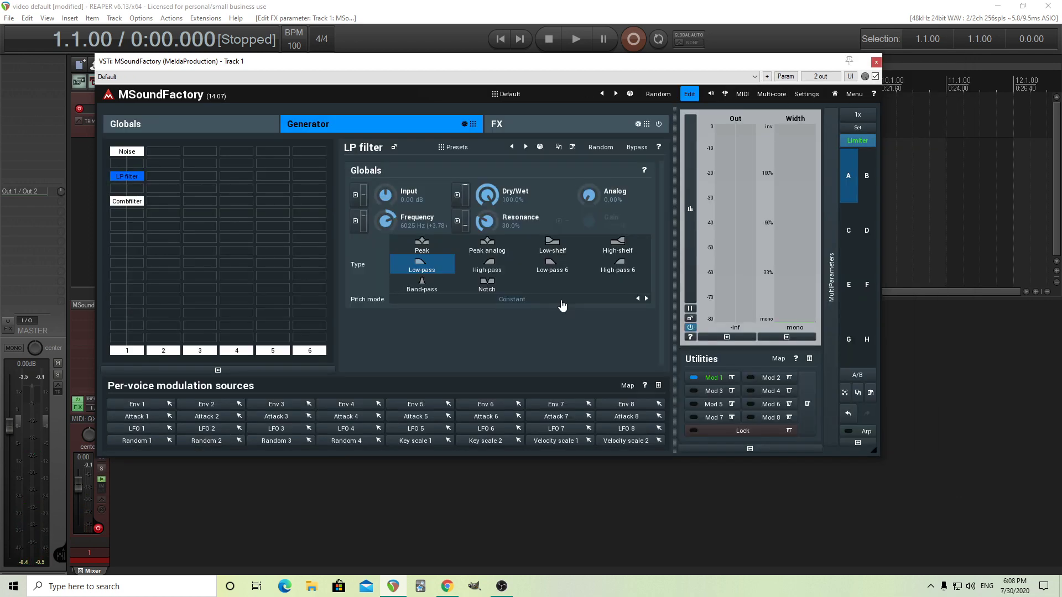
click(716, 377)
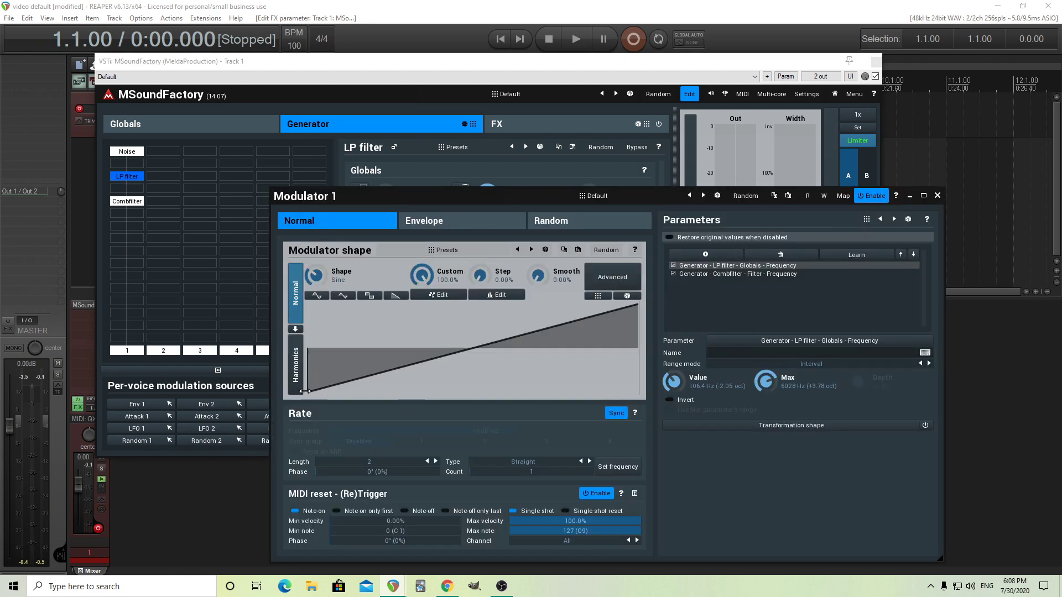
click(612, 277)
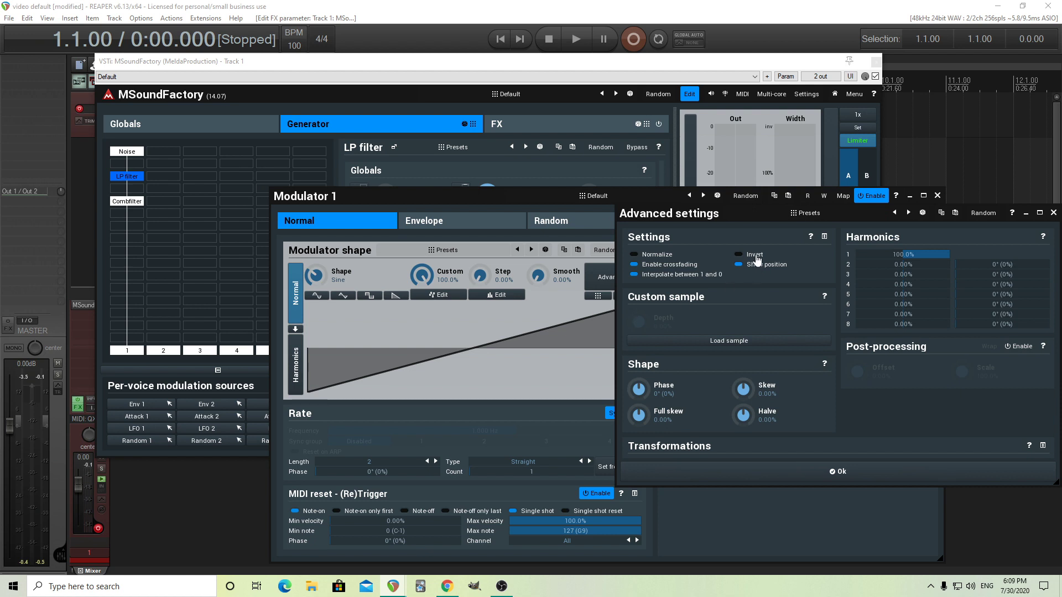
click(755, 256)
click(740, 259)
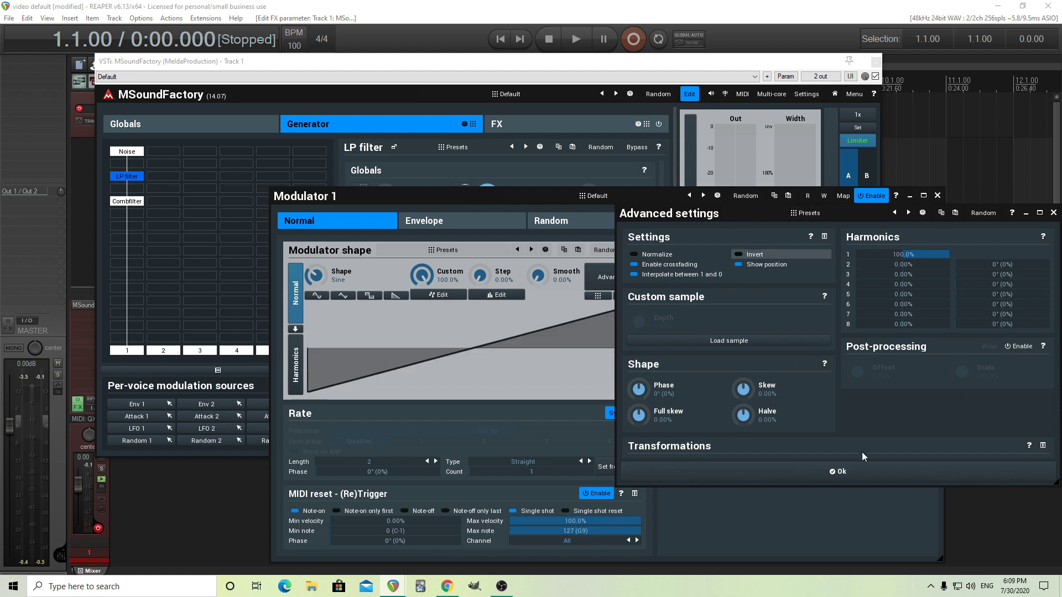
click(838, 471)
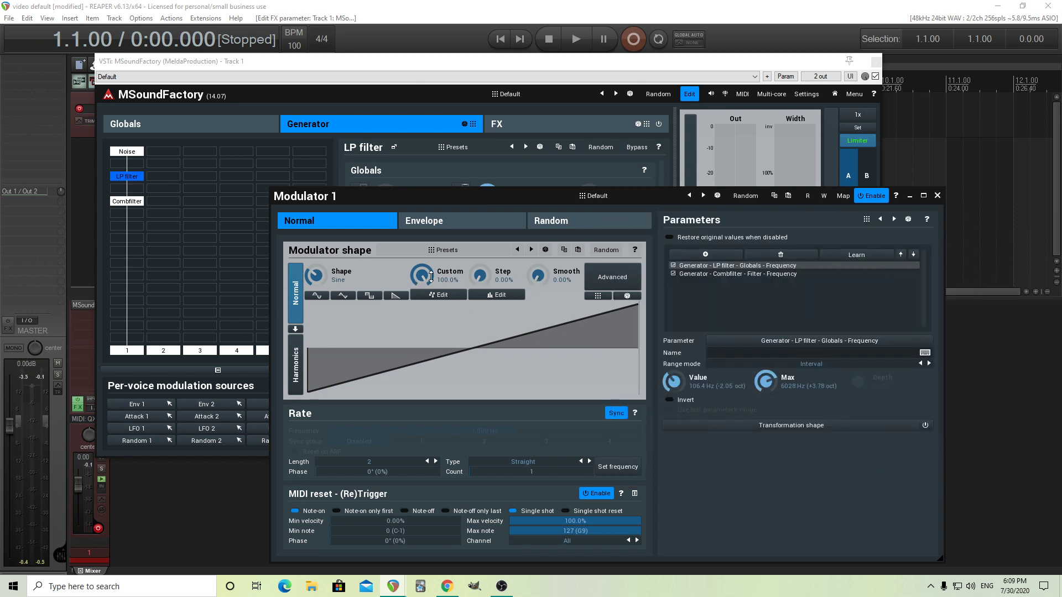
- Try edits to Modulator 1's custom ramp shape, then discard them and close the modulator
drag(423, 275, 423, 222)
click(440, 295)
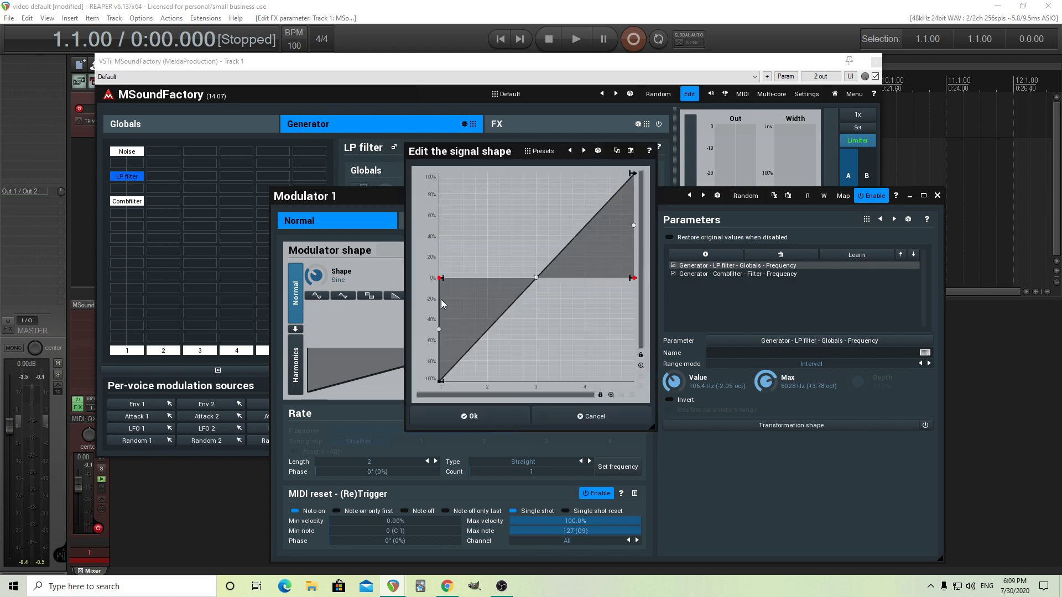
drag(441, 383, 441, 173)
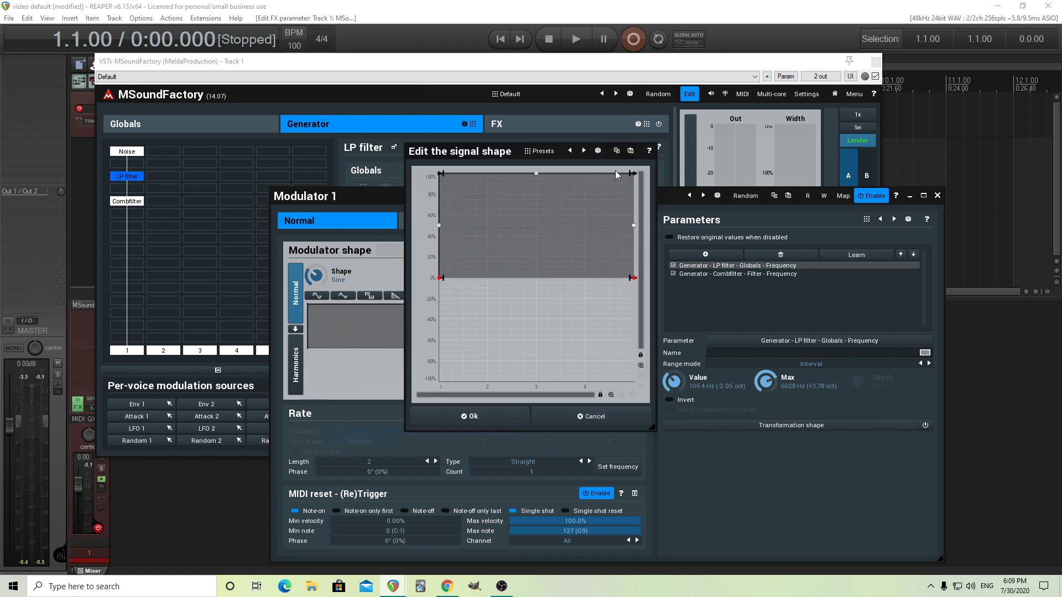
mouse_move(634, 172)
mouse_down()
mouse_move(634, 366)
mouse_move(634, 173)
mouse_up()
drag(439, 173, 441, 382)
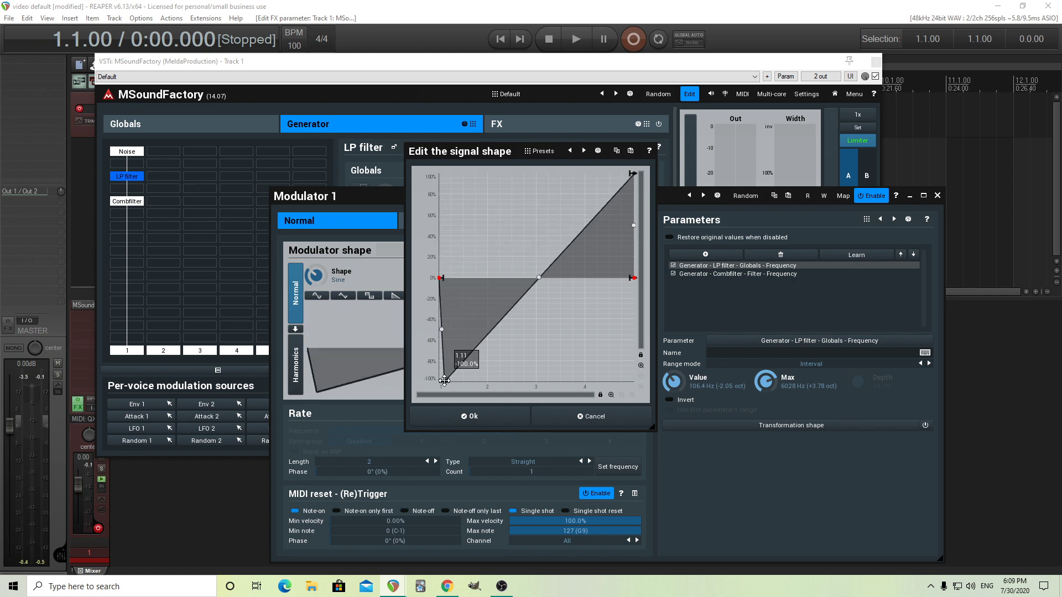
click(578, 416)
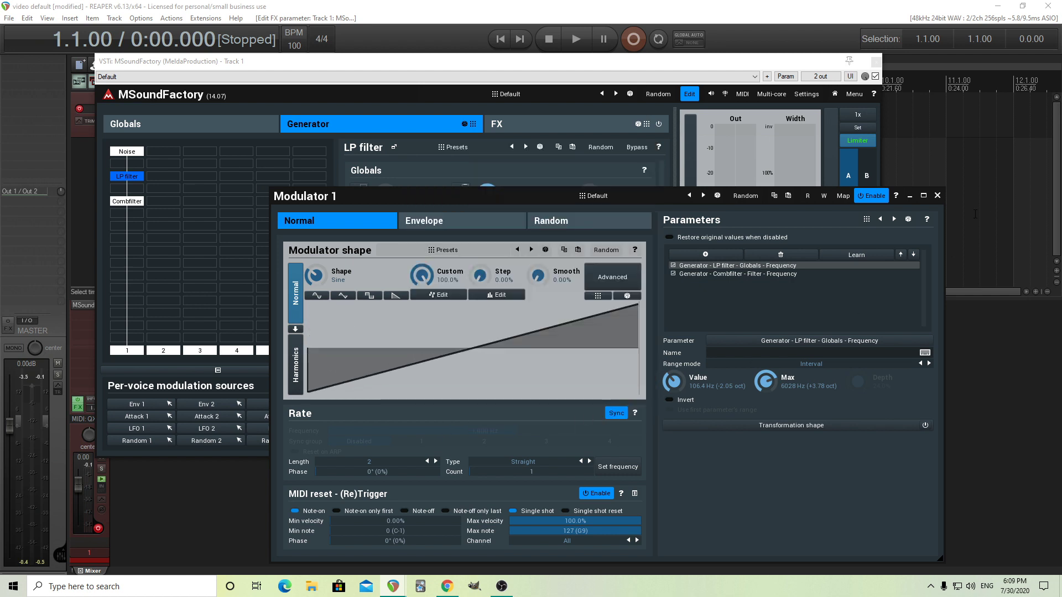
click(938, 196)
- Back in the Noise riser maker slot, load the Winding down preset
click(867, 175)
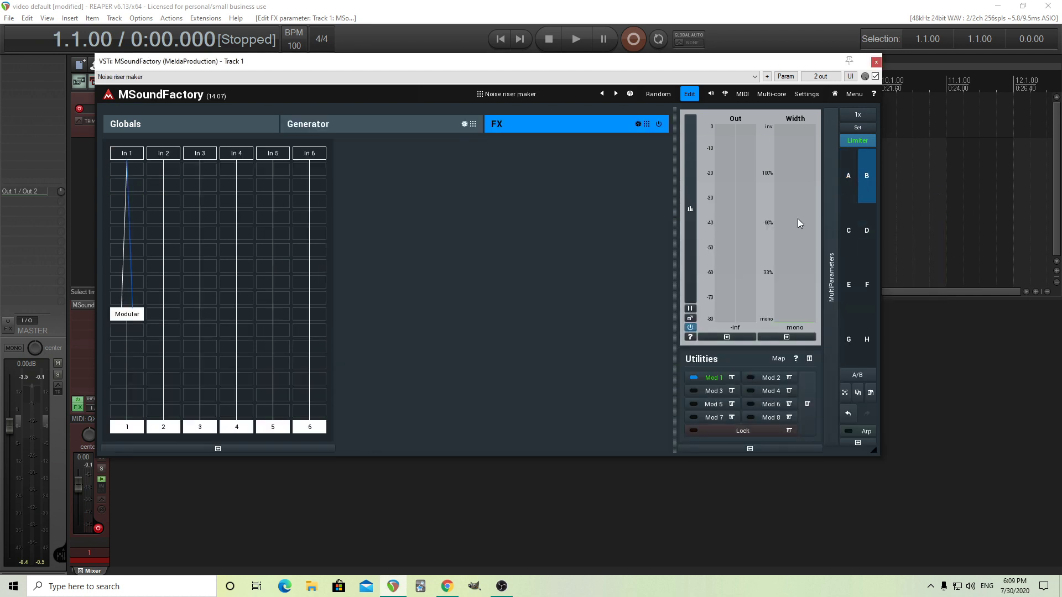
click(695, 100)
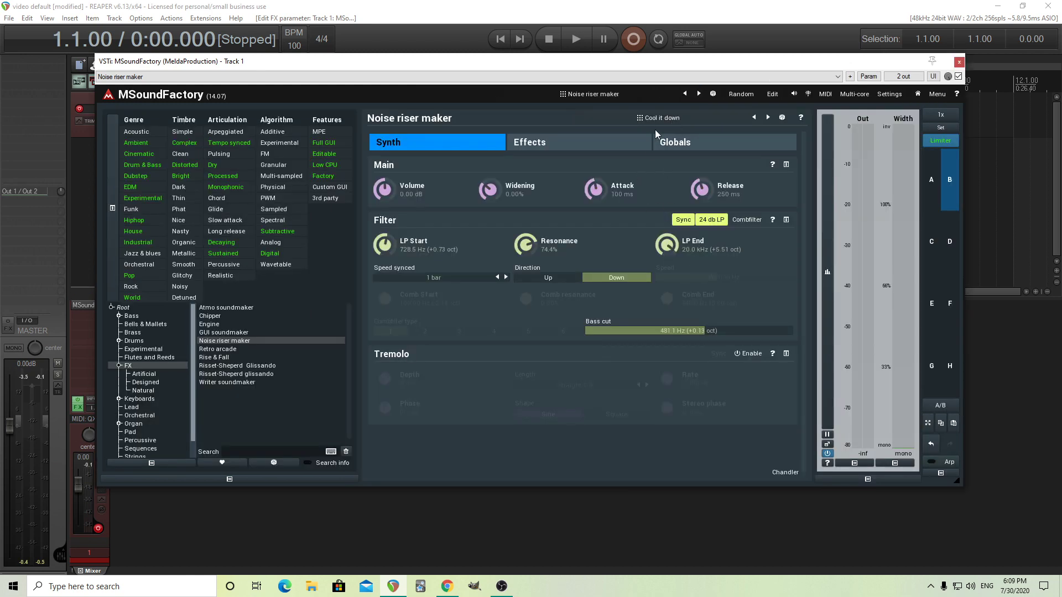
click(692, 118)
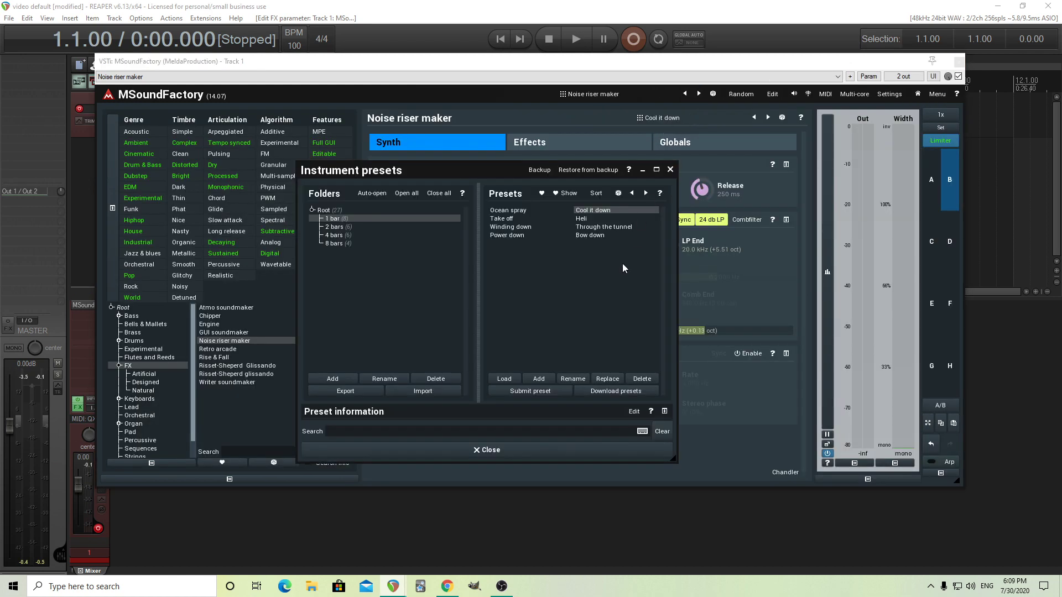
click(510, 227)
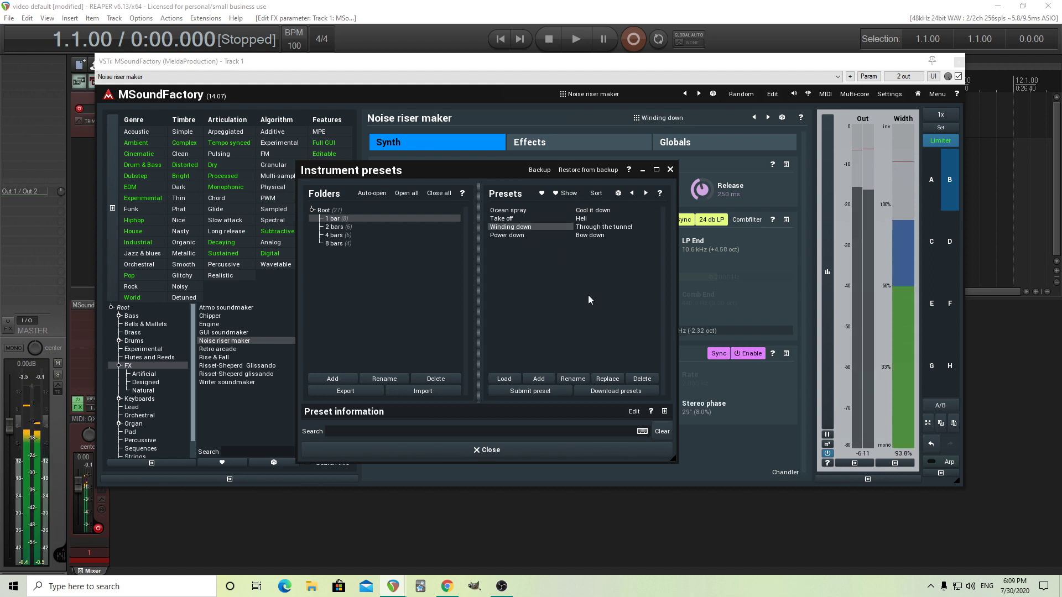
click(570, 450)
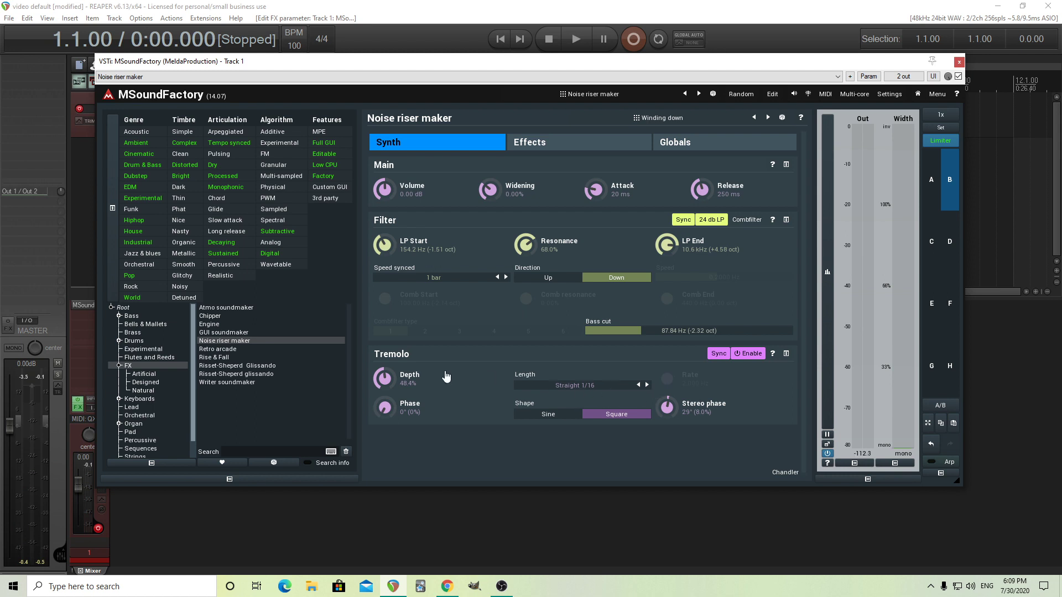
- Load 0.prime from the Root folder, briefly try Gtron, then return to 0.prime
click(675, 119)
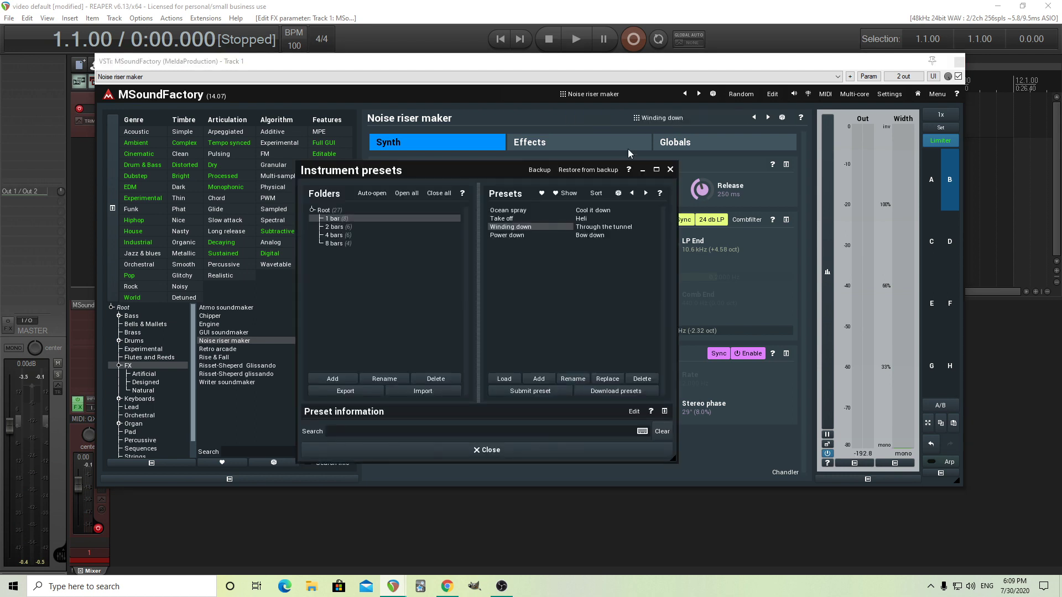
click(345, 211)
click(560, 211)
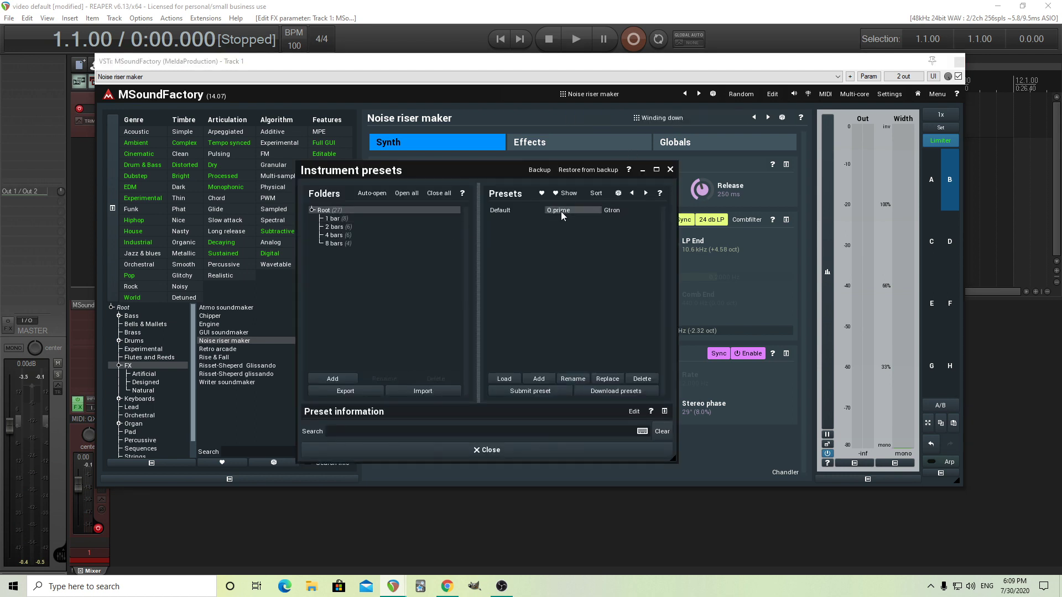
click(670, 170)
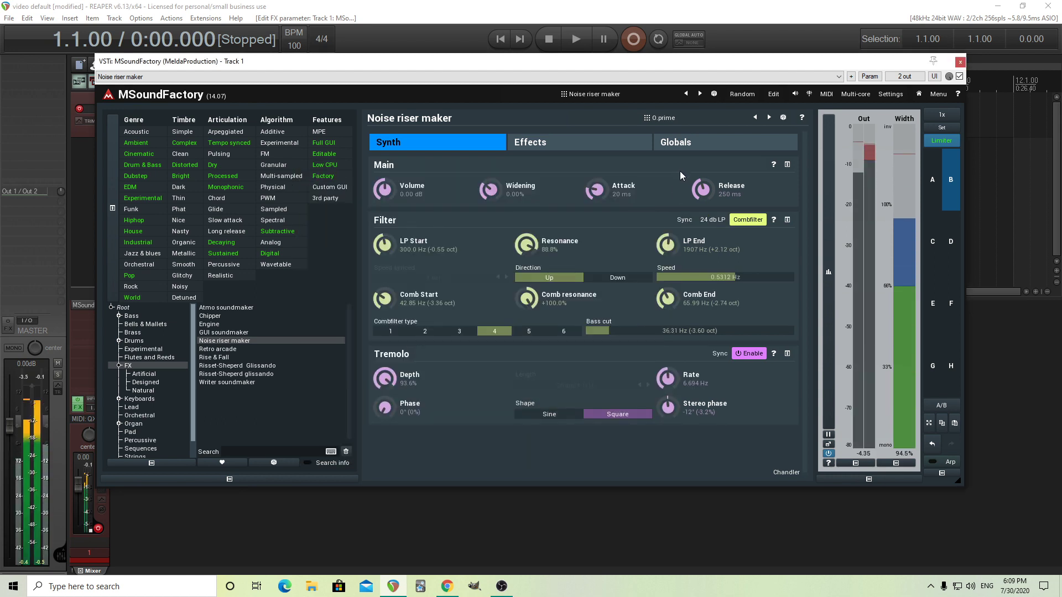
click(769, 118)
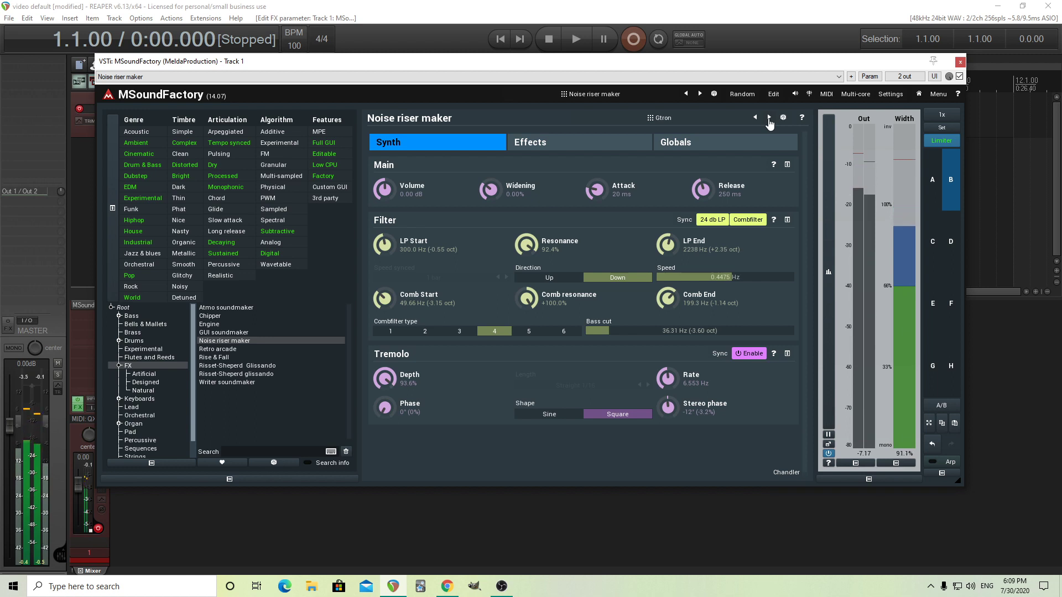
click(756, 119)
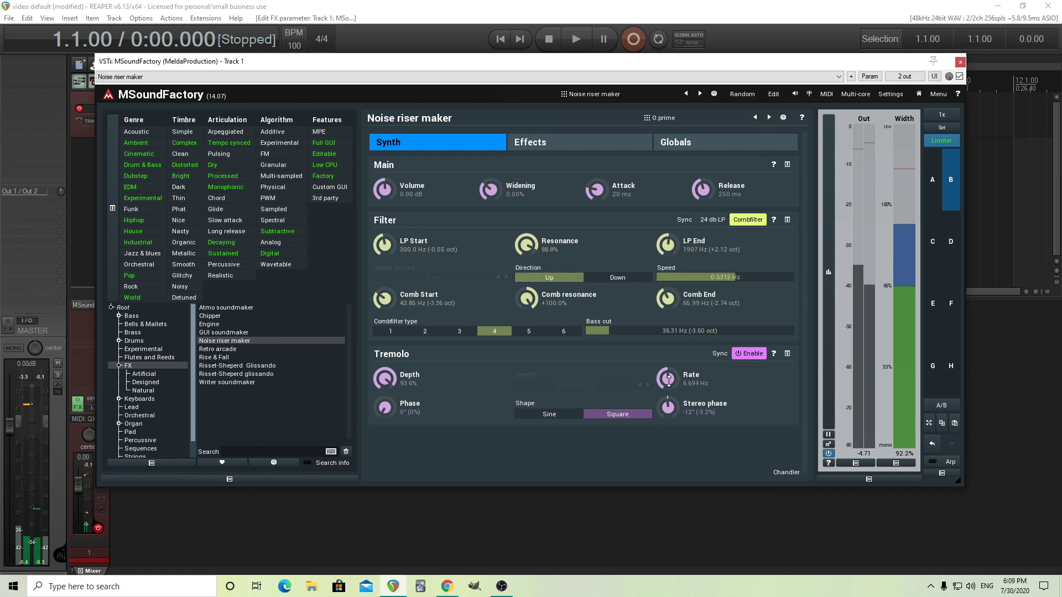
- Set the 0.prime Tremolo Rate knob to about 7.286 Hz
mouse_move(667, 378)
mouse_down()
mouse_move(668, 390)
mouse_move(668, 358)
mouse_move(669, 380)
mouse_up()
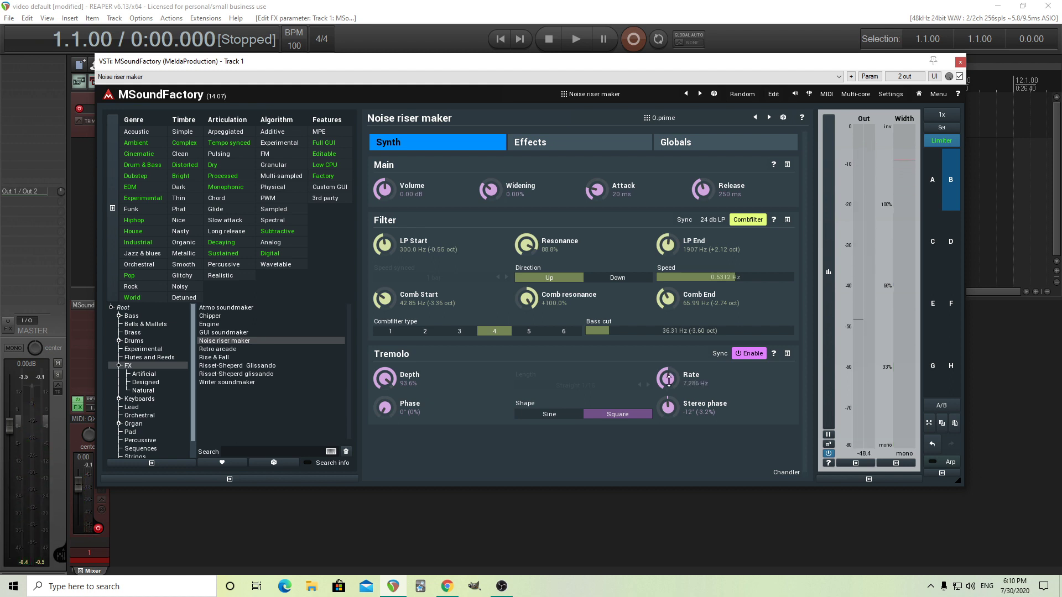